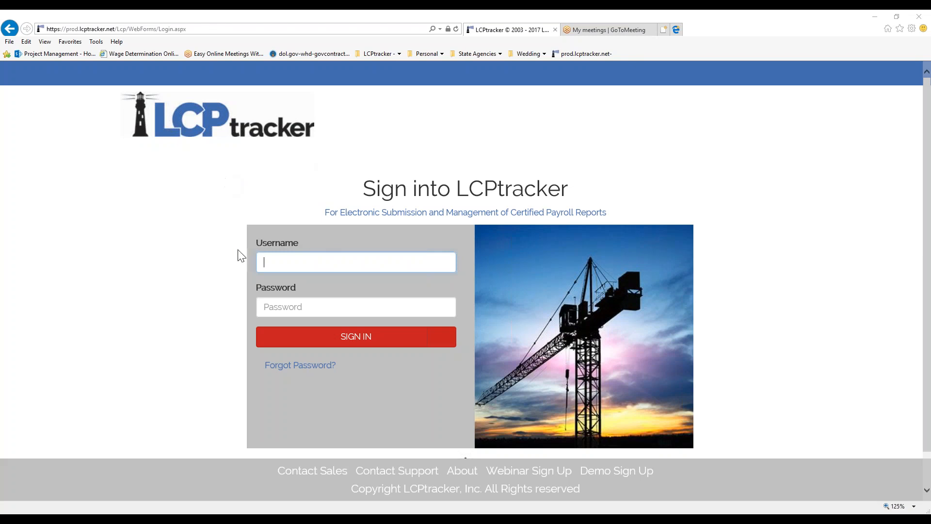
- Sign in to LCPtracker with the saved username suggestion and the account password
left_click(280, 264)
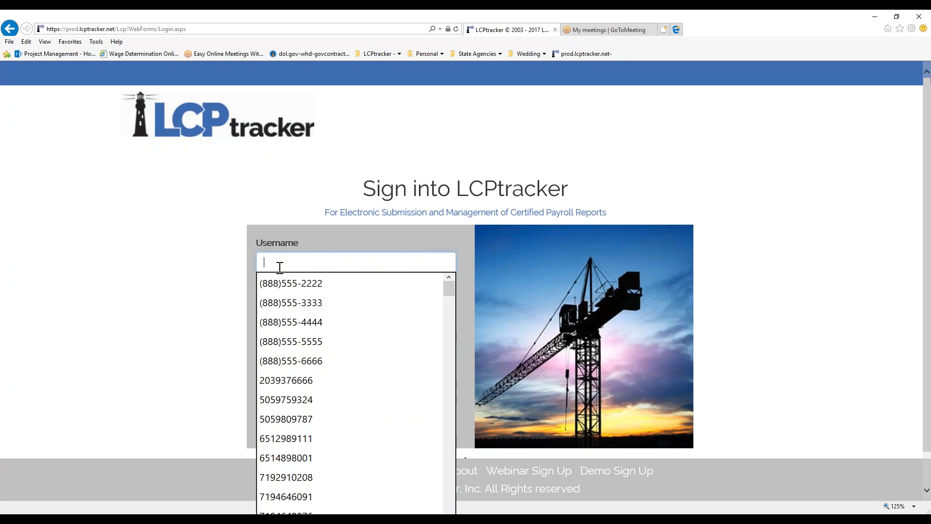
type("ataormina:857")
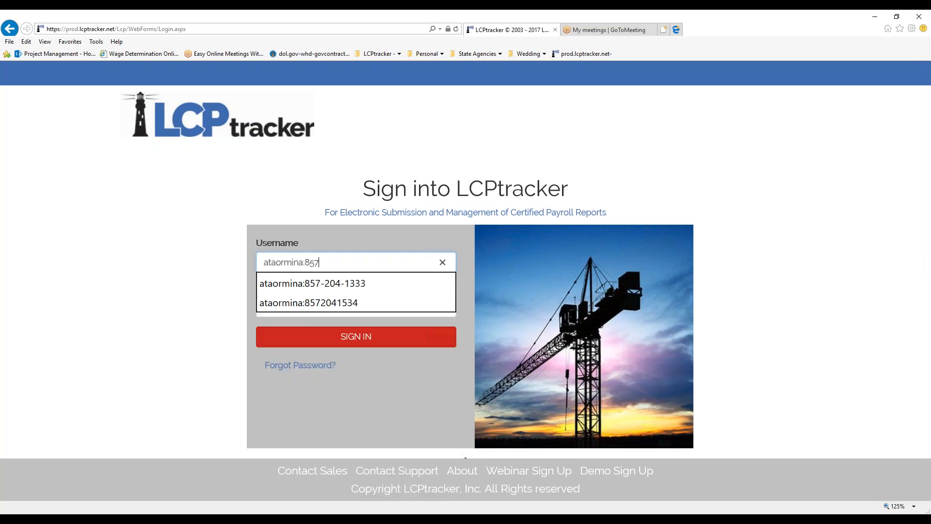
key("Down")
key("Down")
key("Tab")
type("*********")
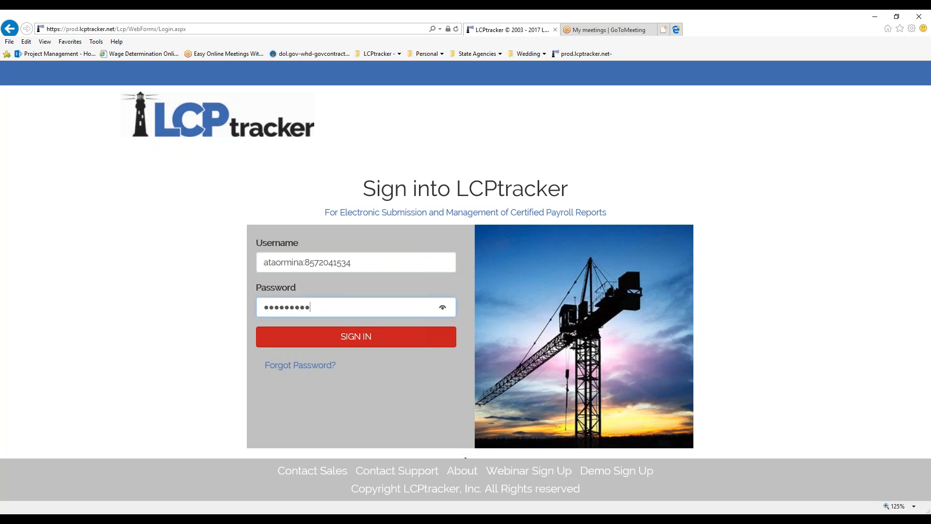
key("Return")
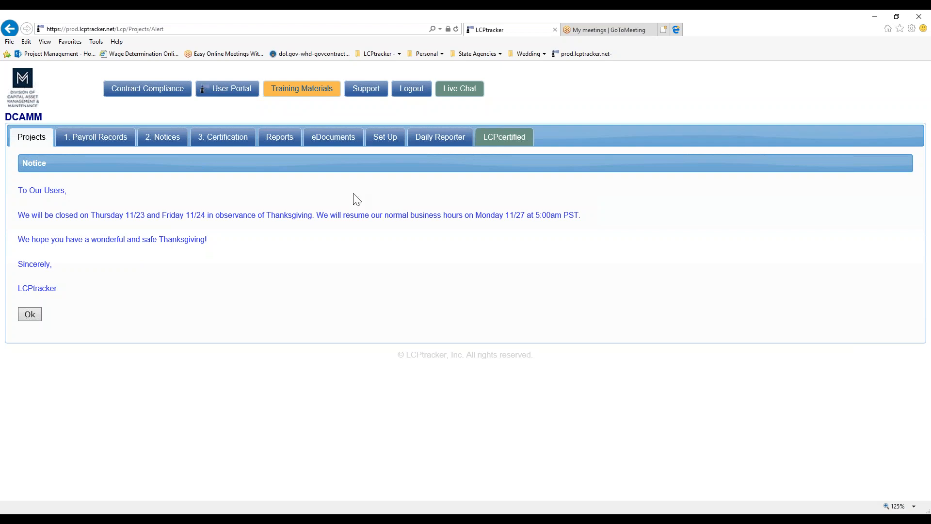
- Acknowledge the Thanksgiving closure notice to continue to the Projects page
left_click(27, 318)
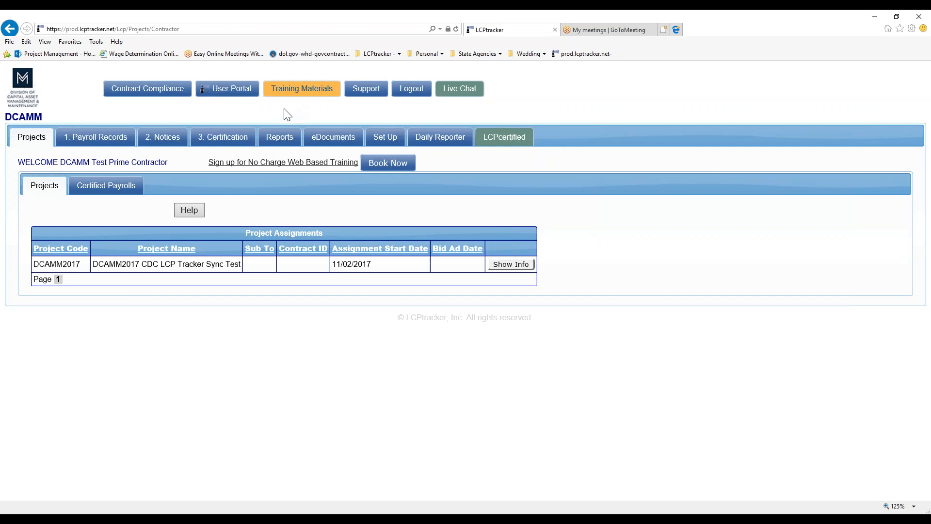
left_click(376, 99)
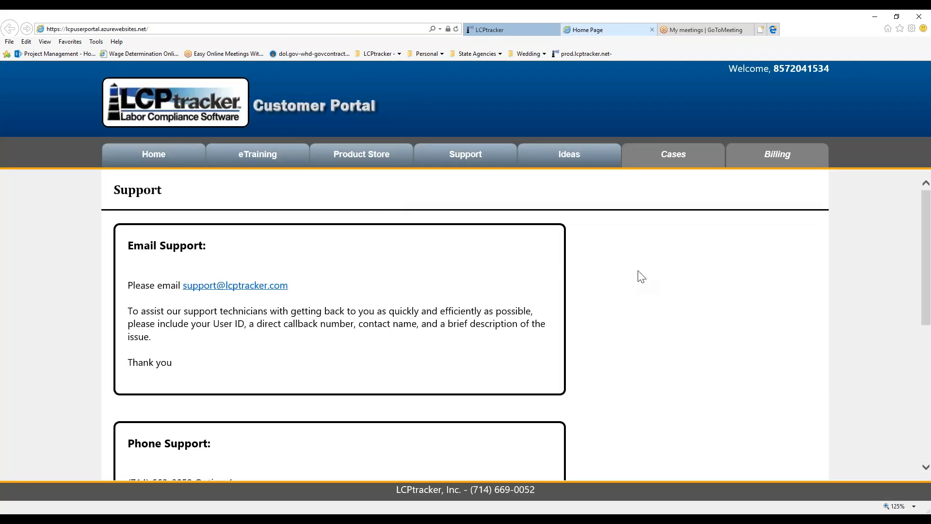
scroll(641, 277, "down", 1)
scroll(642, 276, "down", 1)
scroll(297, 376, "down", 1)
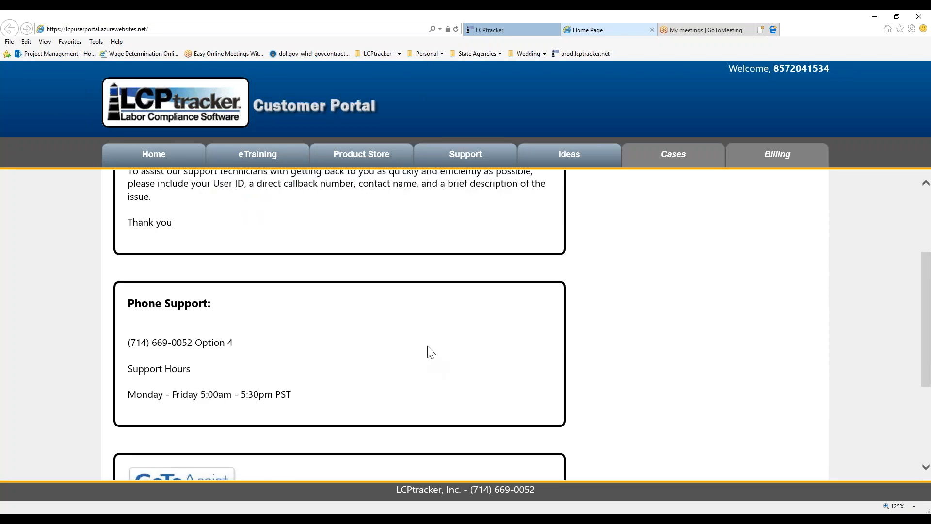
scroll(419, 354, "up", 1)
scroll(407, 361, "up", 2)
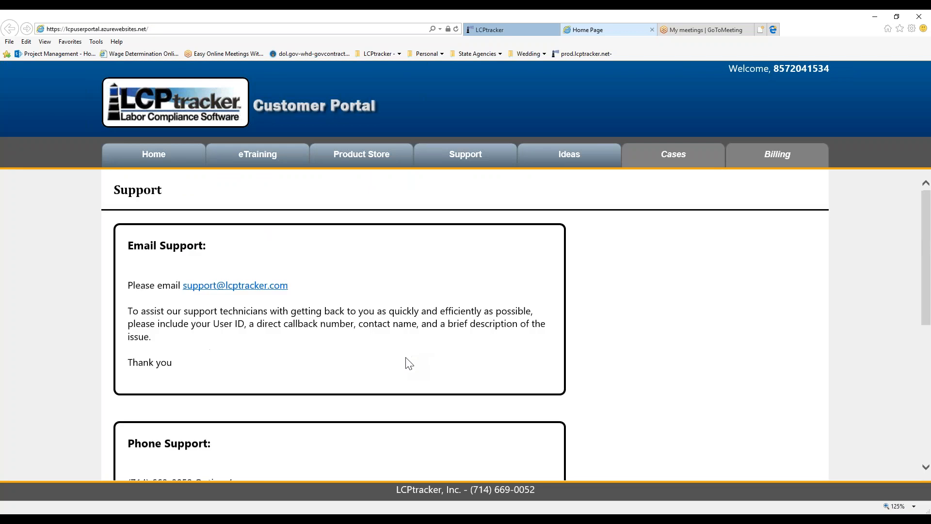
left_click(653, 30)
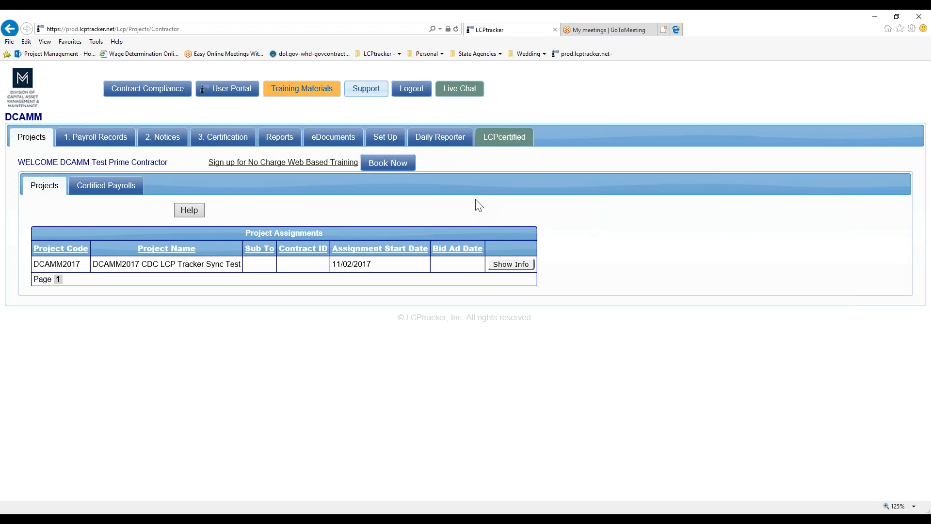
- From Set Up, open Edit/Reset eSignature and focus the E-Signature Password field
left_click(384, 140)
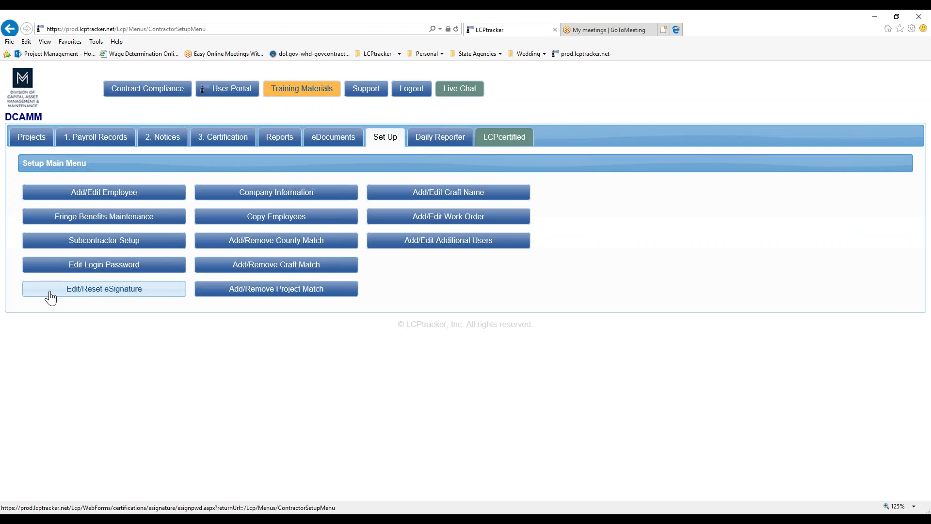
left_click(120, 293)
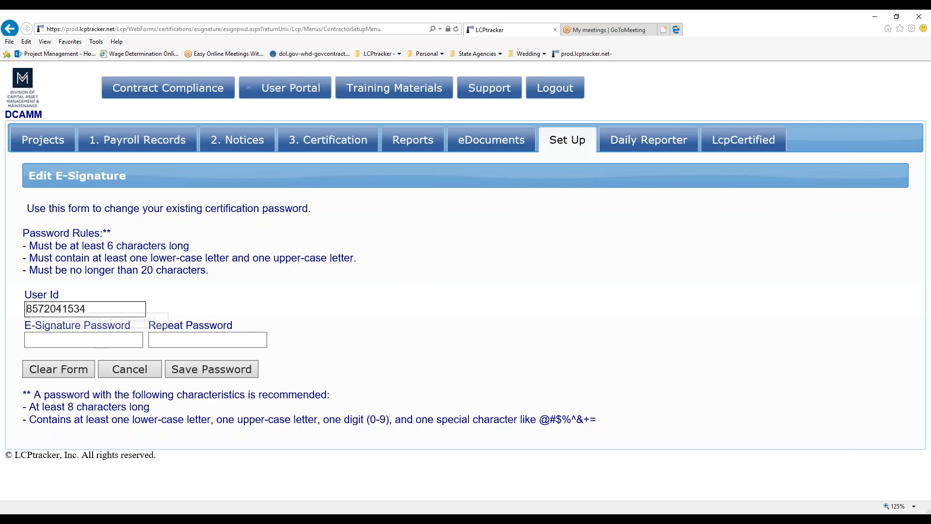
left_click(83, 341)
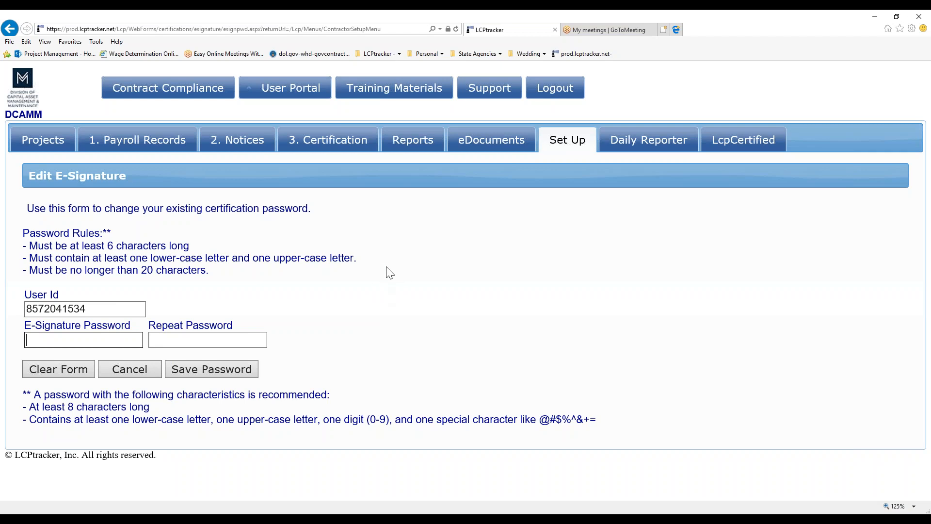
- Go back to Set Up and open the Add/Edit Employee form
left_click(567, 141)
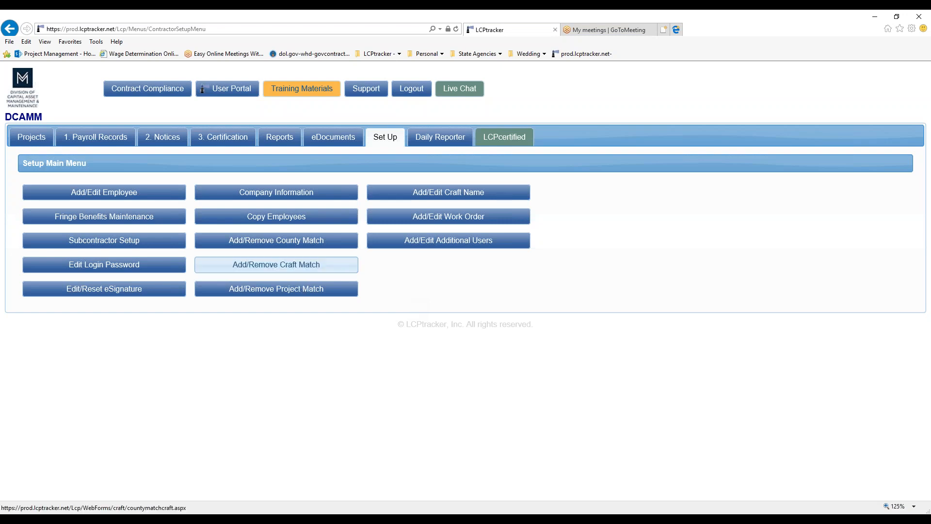
left_click(115, 201)
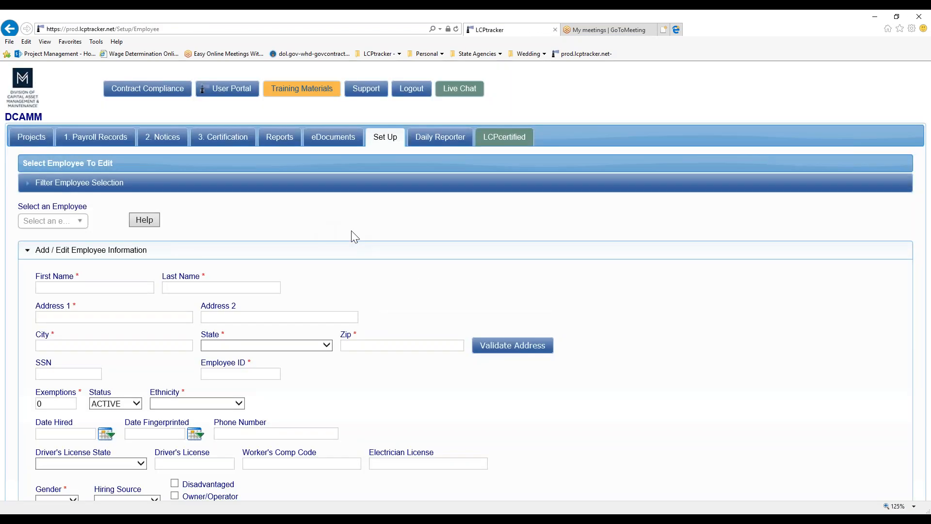
scroll(407, 295, "down", 1)
scroll(406, 295, "down", 1)
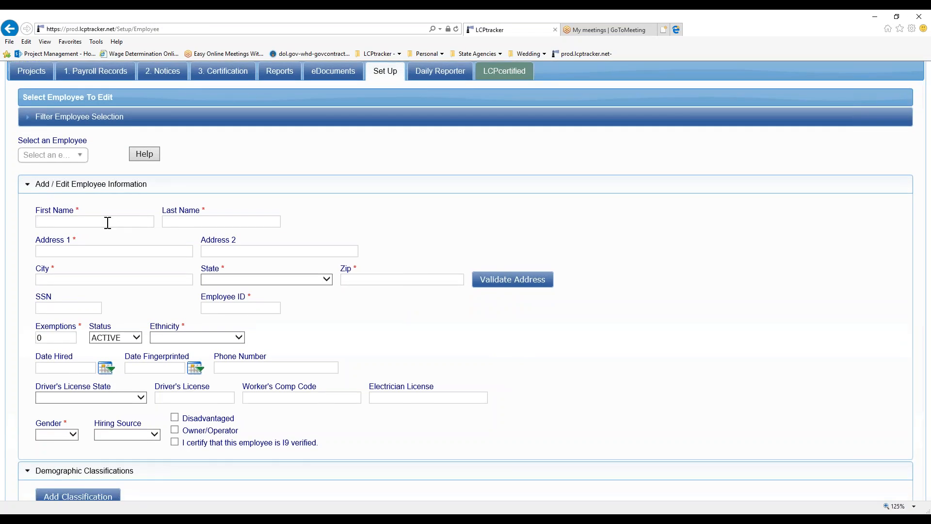
- Enter the employee's first and last name, street address, city and zip, with state MA - MASSACHUSETTS
type("Betsy")
key("Tab")
type("Ross")
key("Tab")
type("1234 Main St")
key("Tab")
type("Boston")
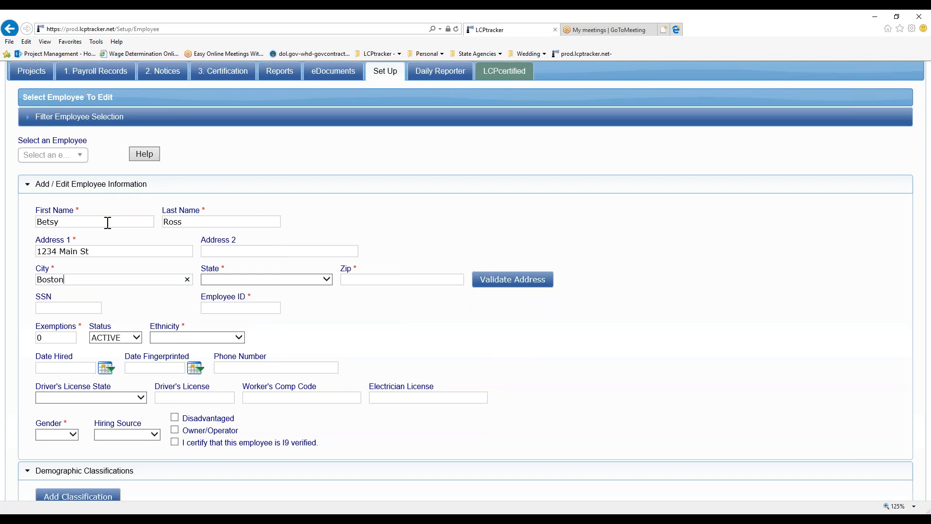
key("Tab")
key("m")
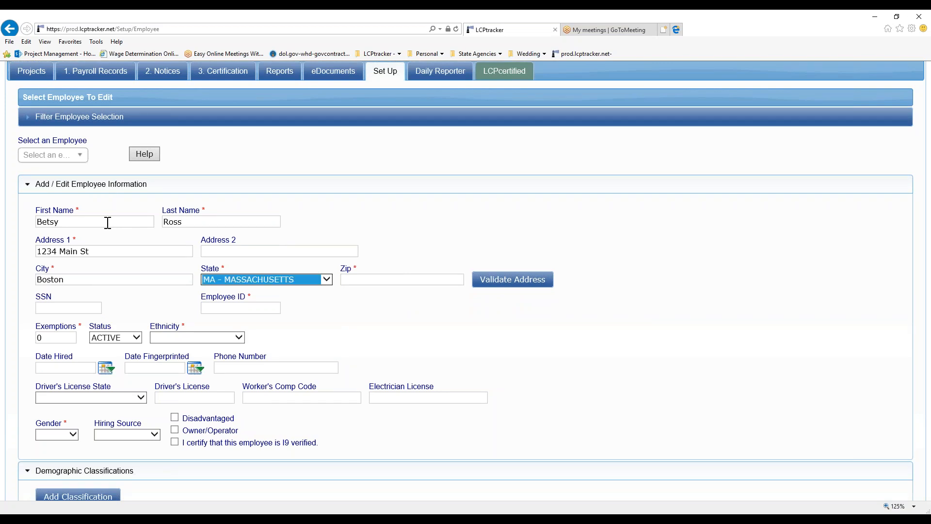
key("Tab")
type("02108")
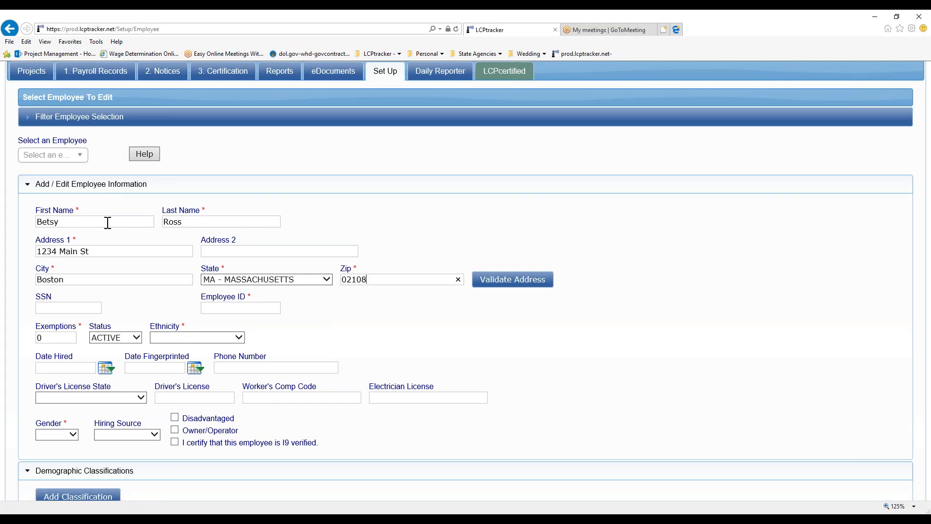
key("Tab")
- Enter the employee ID, and set ethnicity to NATIVE AMERICAN and gender to Female
left_click(239, 312)
type("1")
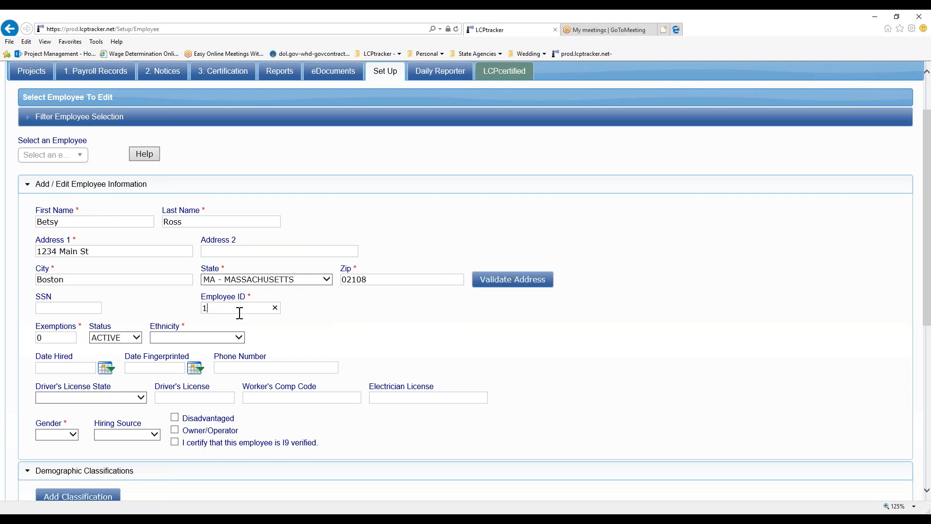
type("2345")
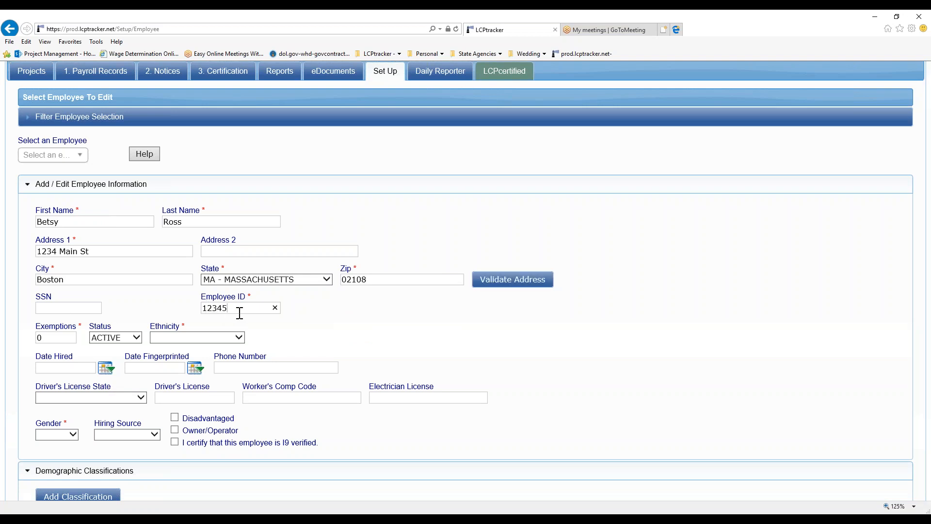
key("Tab")
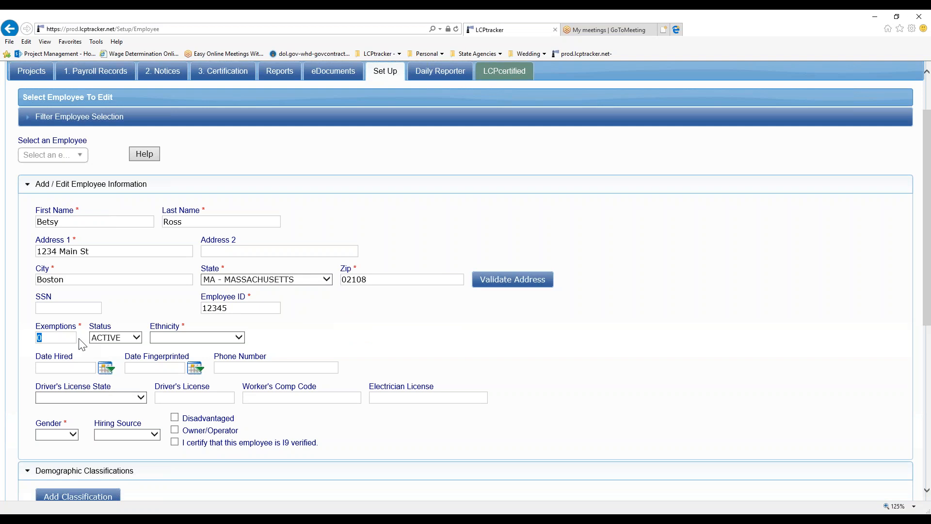
left_click(182, 339)
left_click(182, 339)
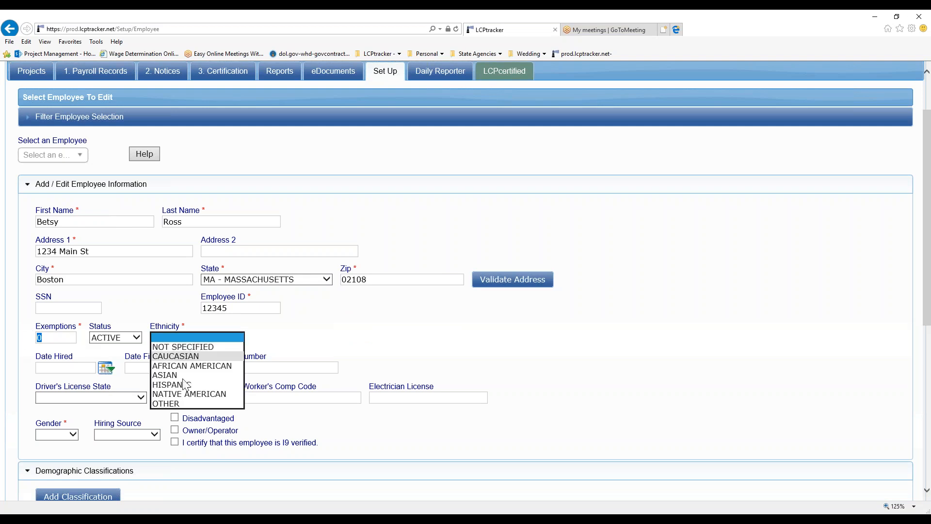
left_click(189, 394)
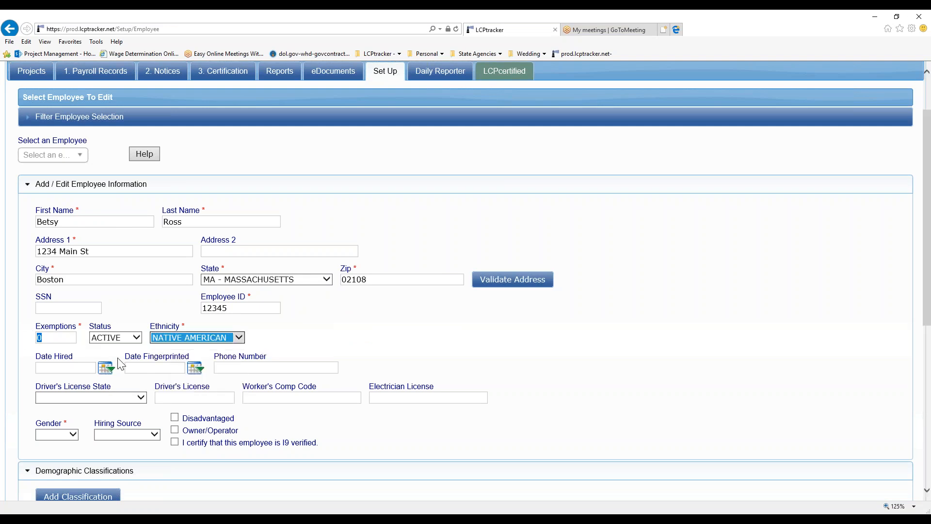
left_click(53, 436)
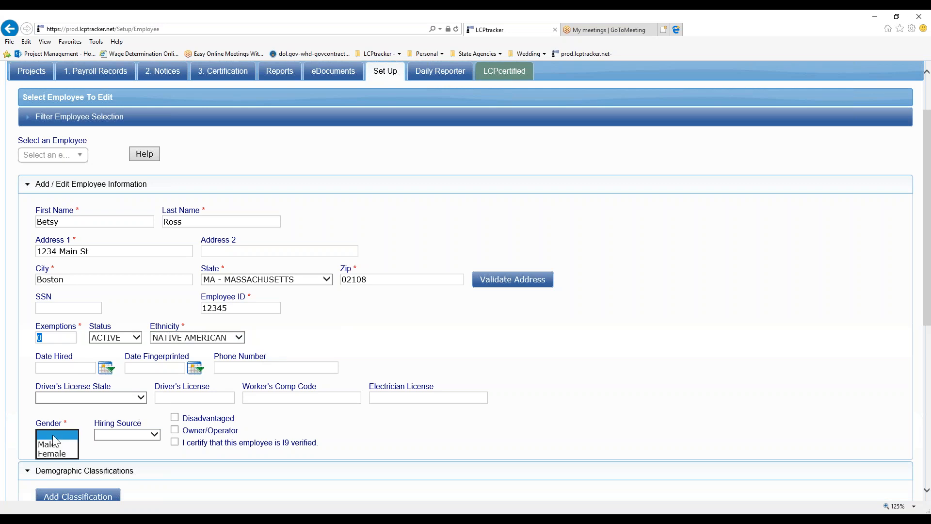
left_click(54, 453)
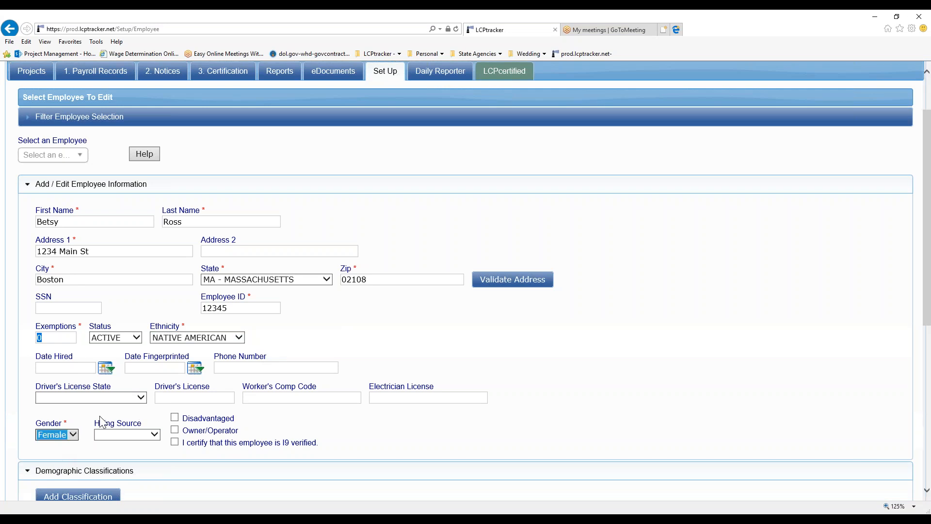
- Tick the checkbox certifying the employee is I9 verified
scroll(100, 415, "down", 1)
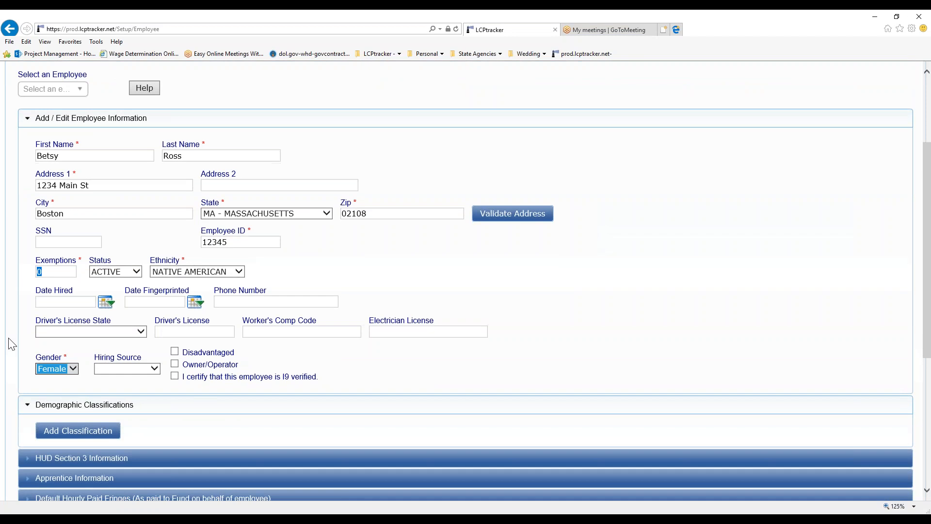
left_click(175, 378)
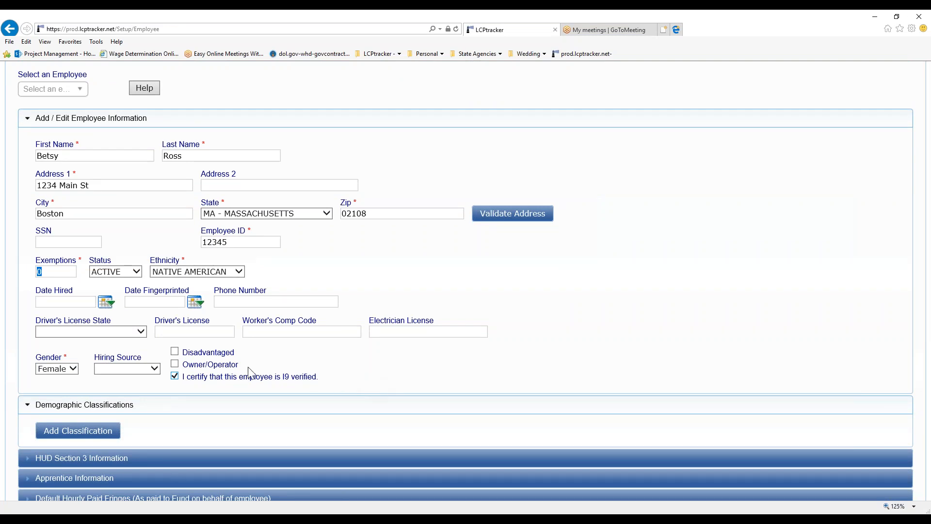
scroll(336, 377, "down", 2)
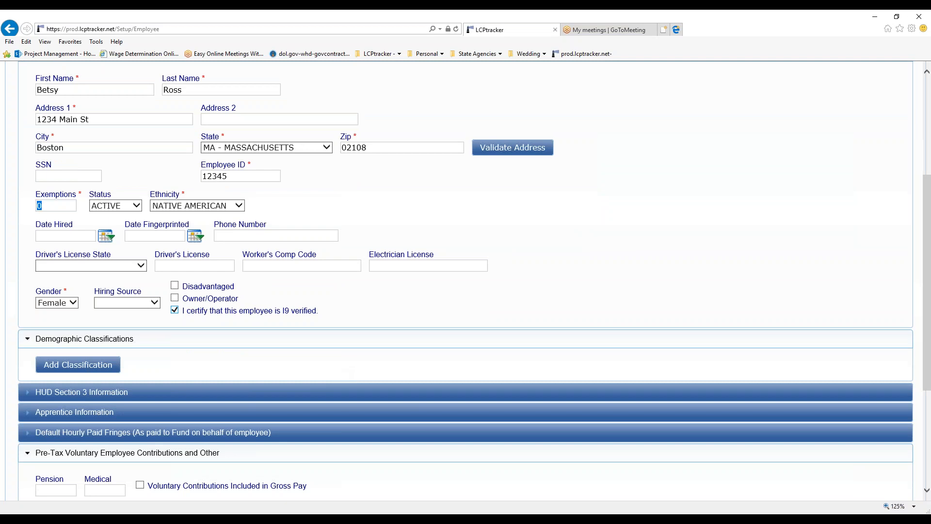
scroll(493, 318, "up", 2)
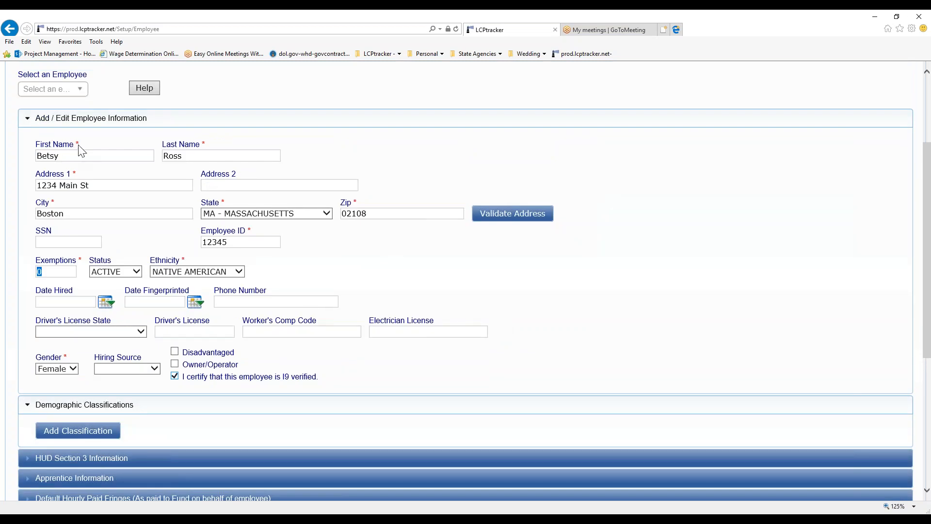
left_click_drag(80, 144, 73, 144)
left_click(80, 156)
scroll(398, 378, "down", 2)
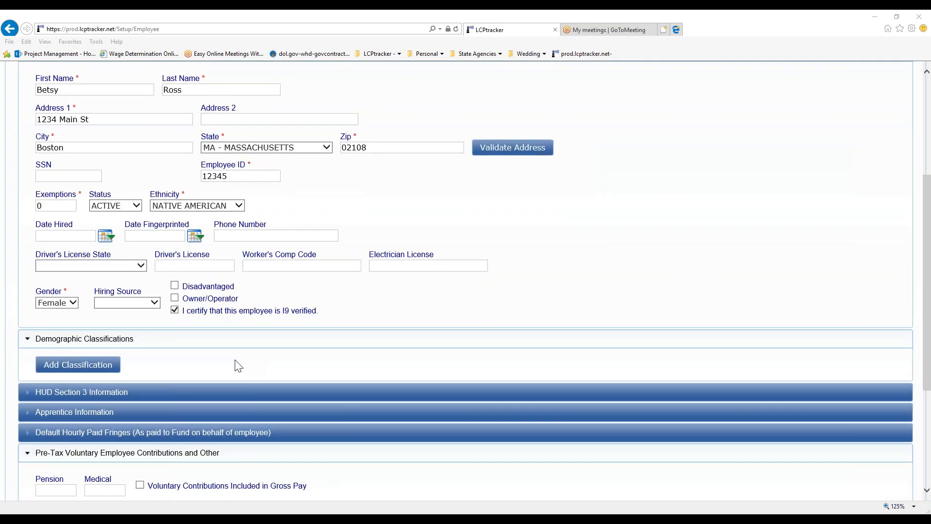
scroll(235, 360, "down", 1)
scroll(41, 287, "down", 2)
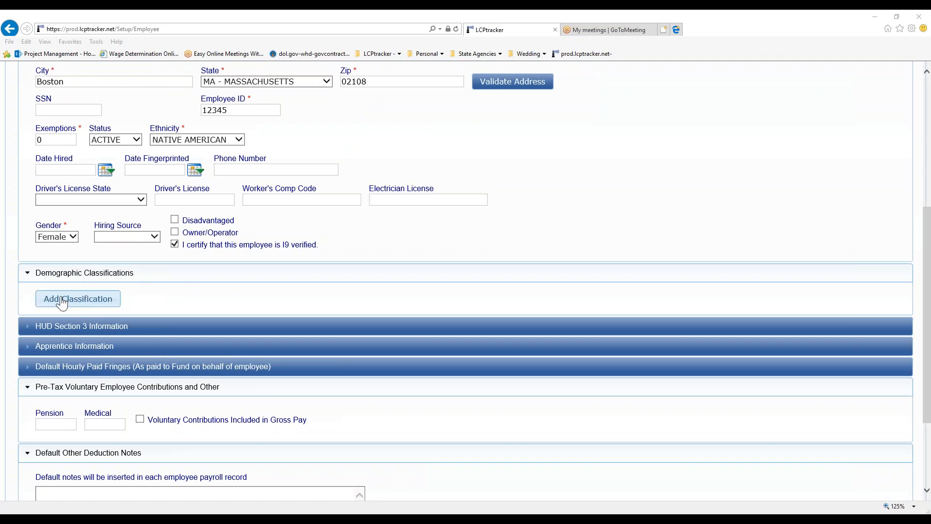
- Click Add Classification under Demographic Classifications
left_click(88, 302)
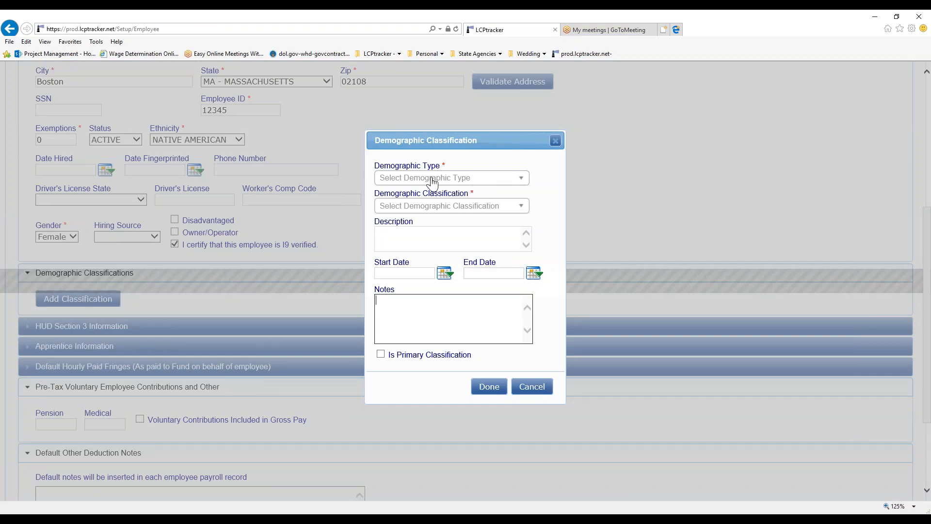
- Choose demographic type OSHA 10 Certification with classification Yes
left_click(397, 184)
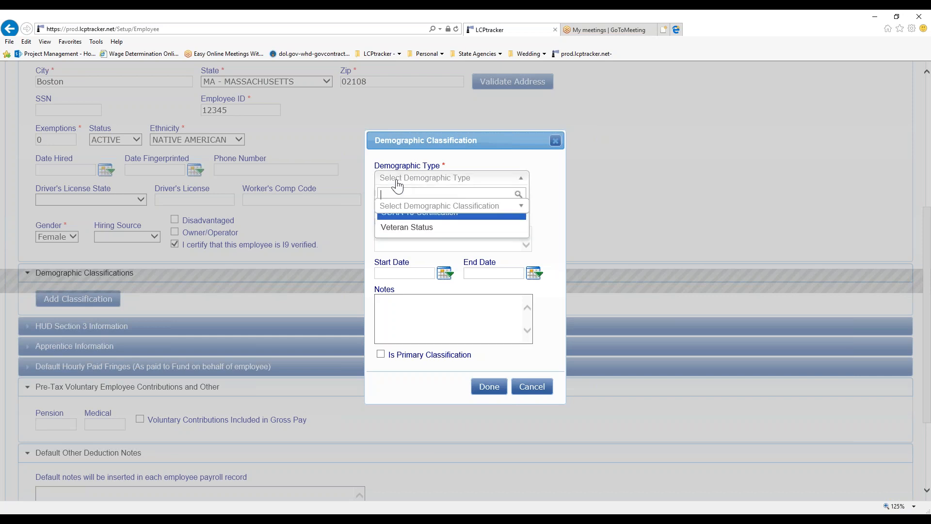
left_click(402, 216)
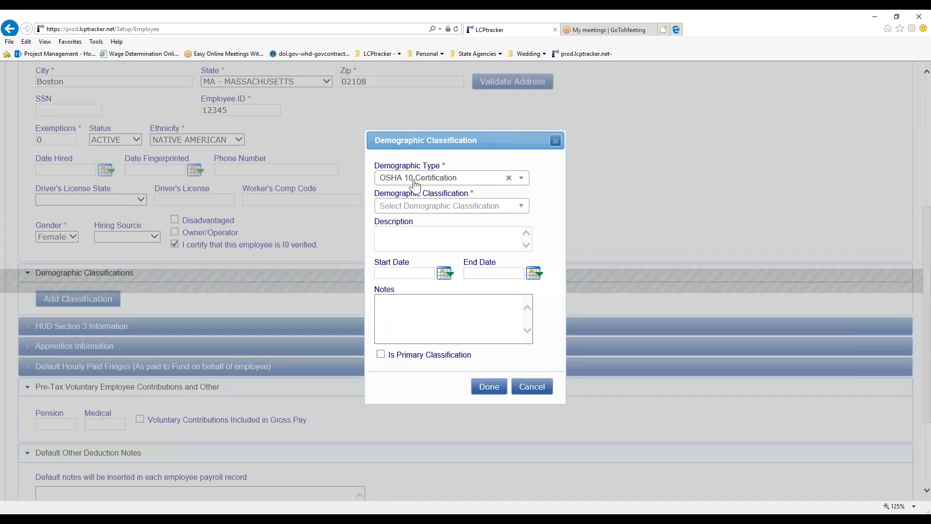
left_click(417, 206)
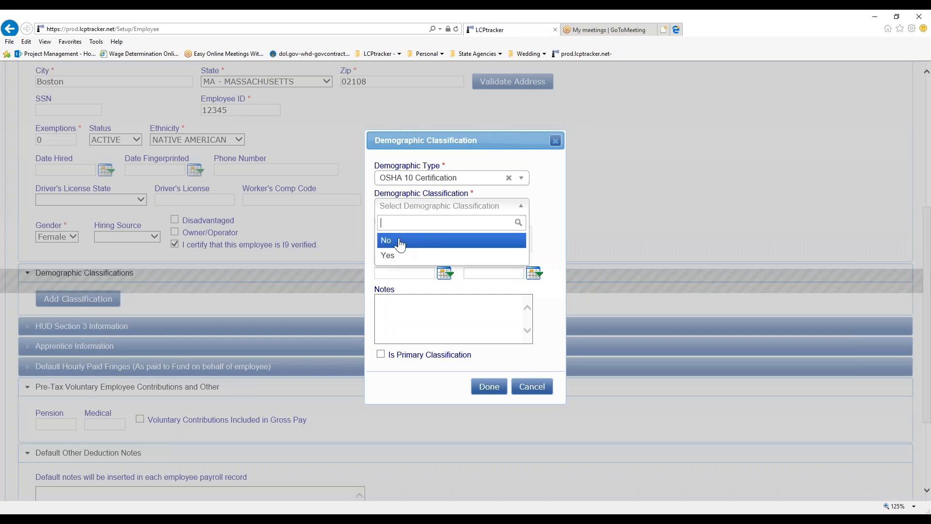
left_click(426, 240)
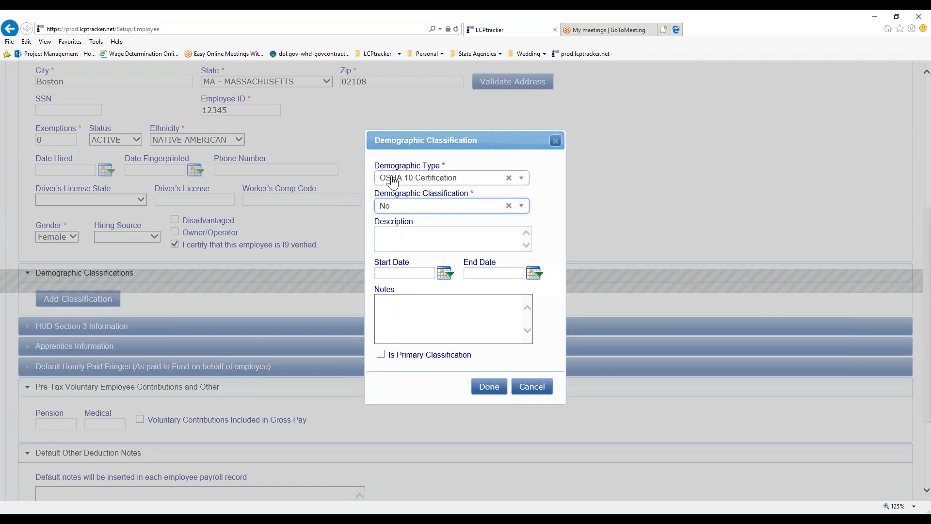
left_click(408, 208)
left_click(402, 257)
left_click(485, 393)
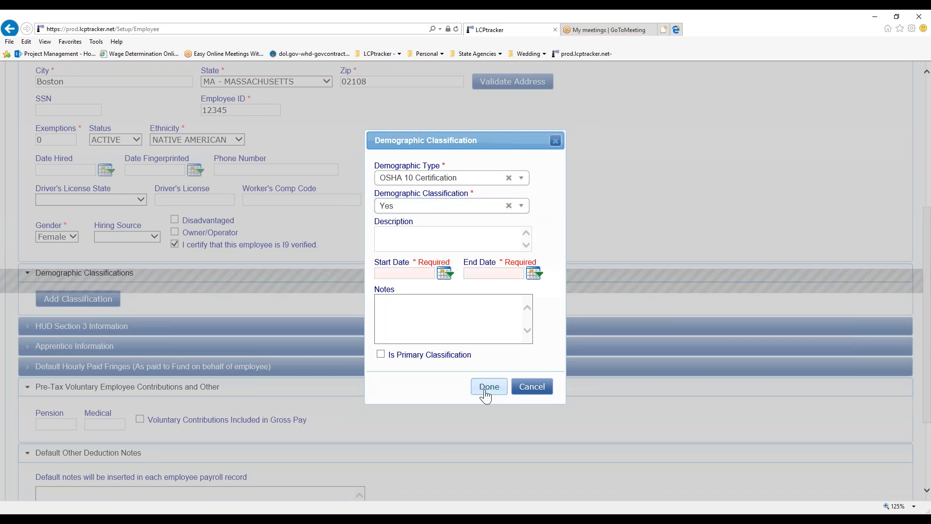
- Give it start date 01/01/17 and end date 12/31/17, then confirm with Done
left_click(410, 274)
type("01/01")
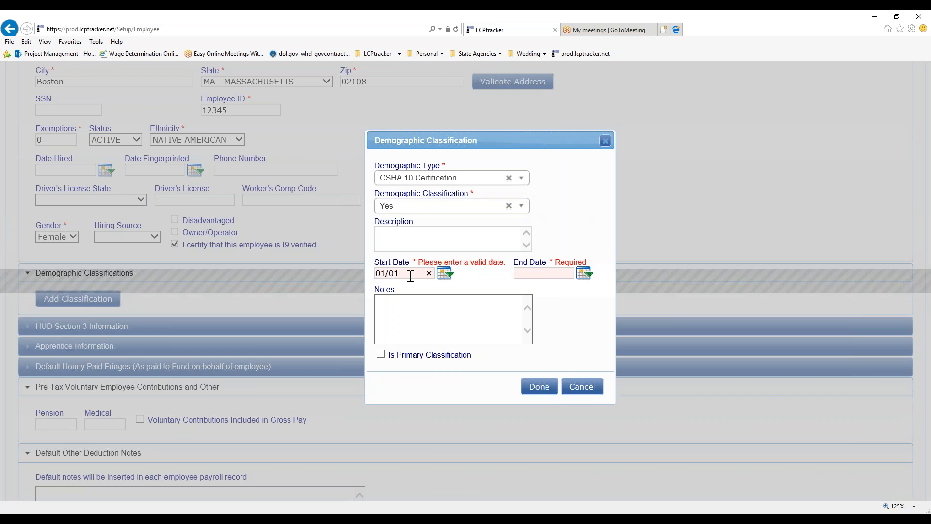
type("/17")
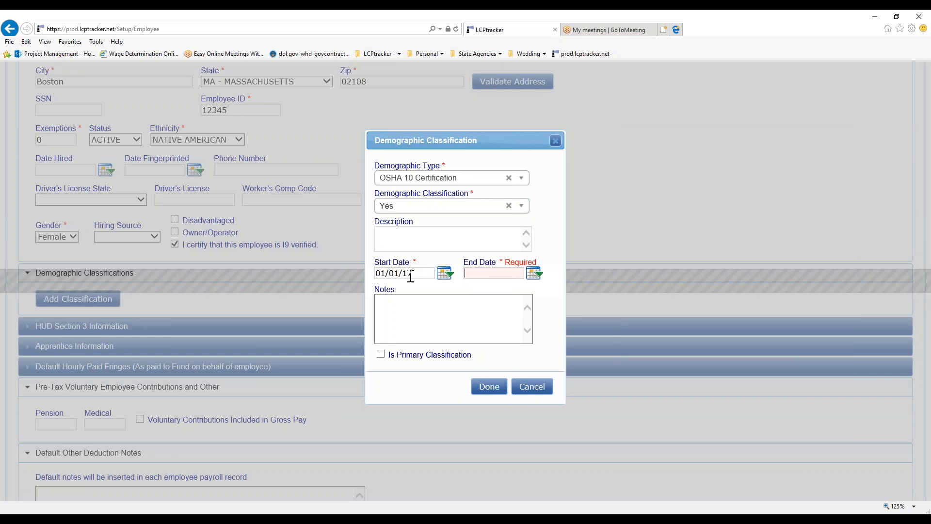
type("12/31/17")
key("Tab")
left_click(488, 387)
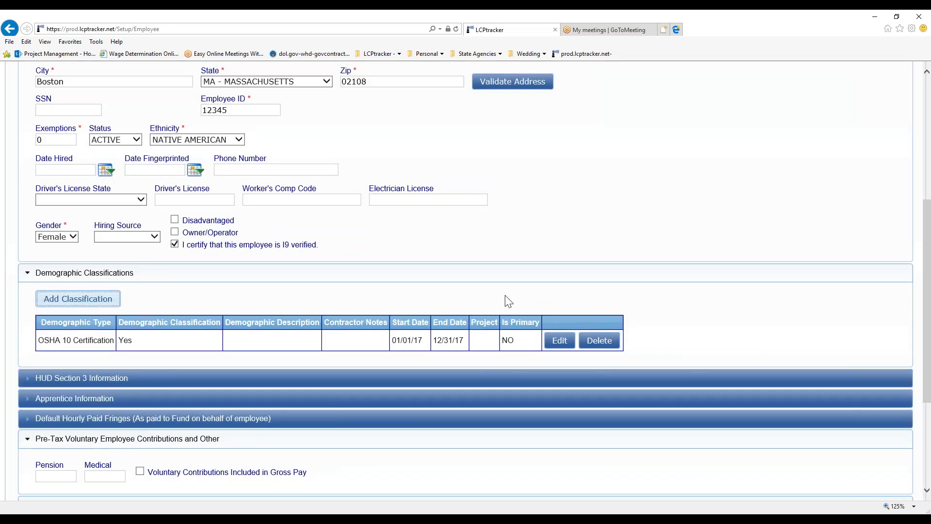
left_click_drag(37, 324, 630, 353)
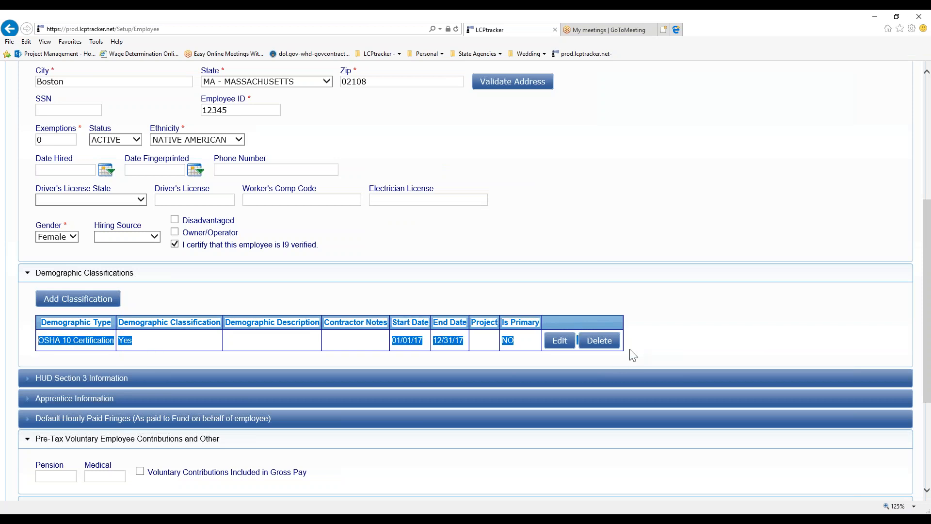
left_click(150, 304)
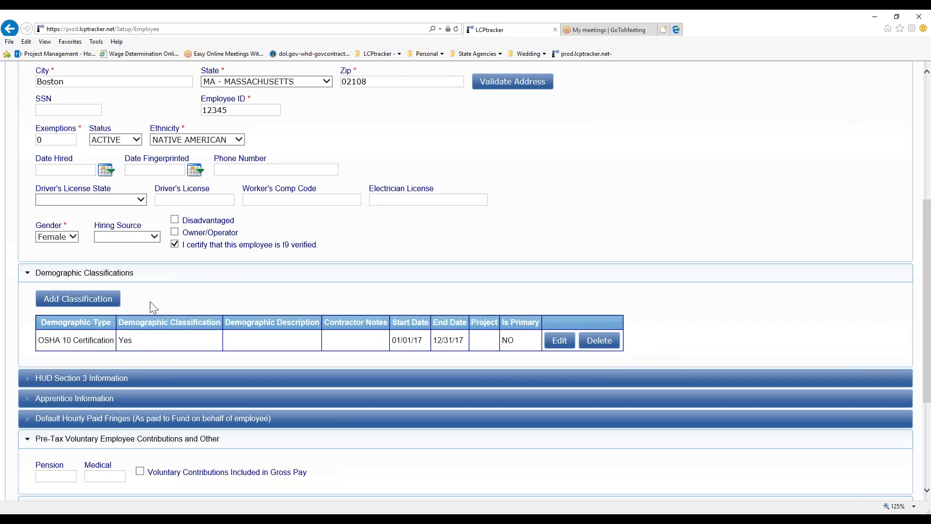
- Add a Veteran Status classification set to Not a Veteran and confirm with Done
left_click(99, 304)
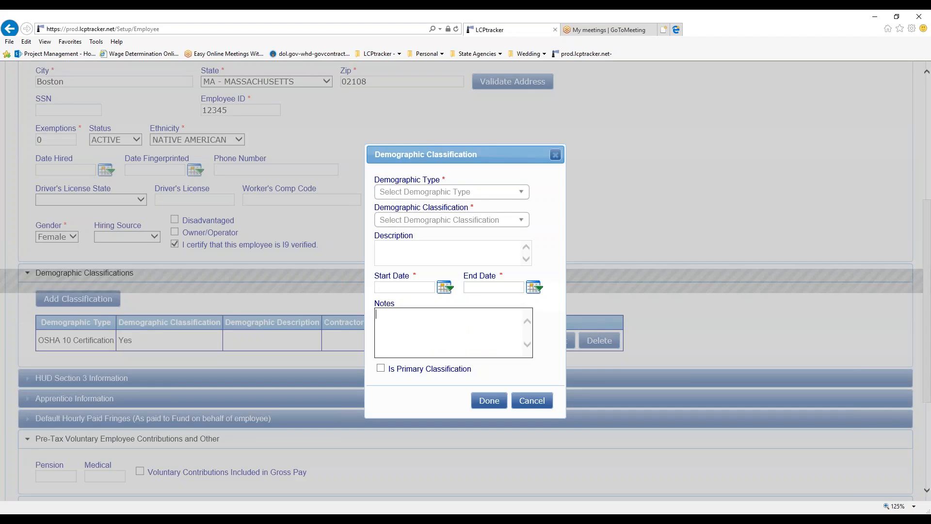
left_click(443, 193)
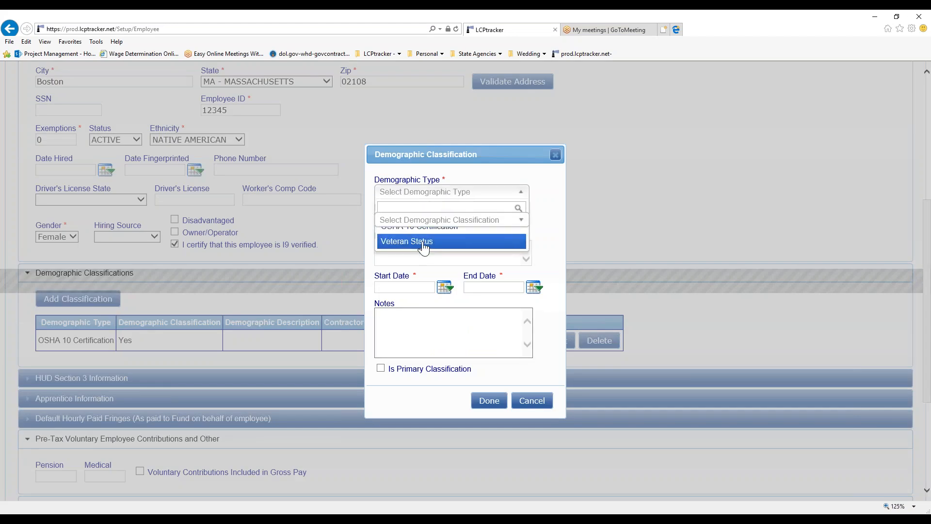
left_click(424, 247)
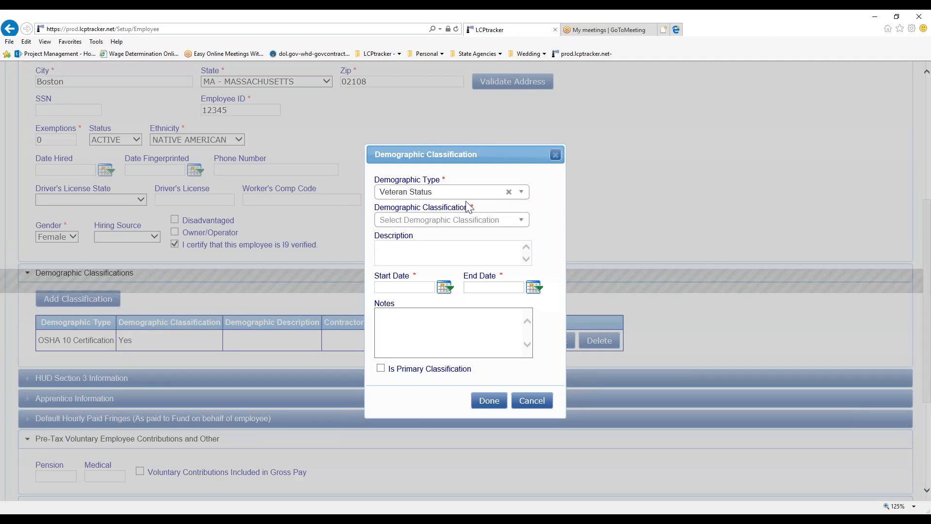
left_click(407, 223)
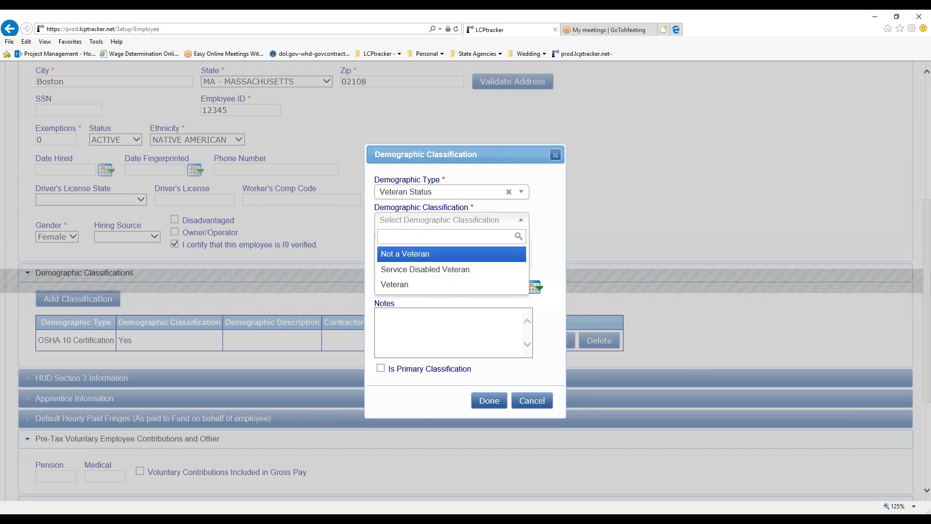
left_click(417, 262)
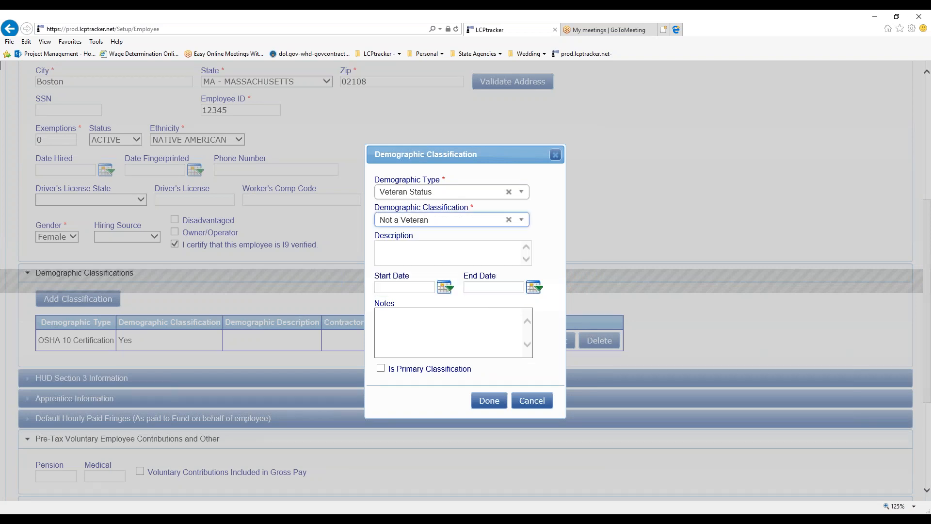
left_click(488, 402)
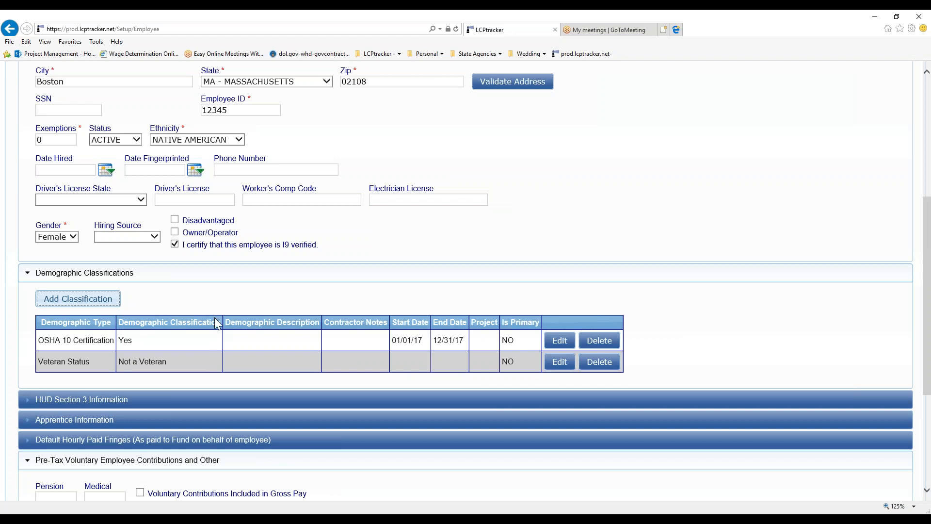
- Collapse the Pre-Tax and Deduction Notes sections, save the employee, and dismiss Saved!
scroll(215, 318, "down", 2)
scroll(49, 332, "down", 2)
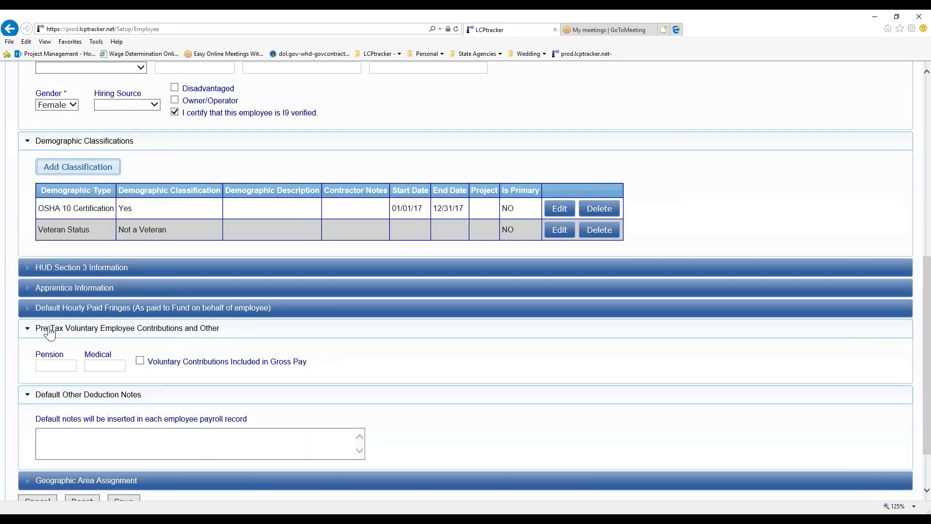
left_click(28, 329)
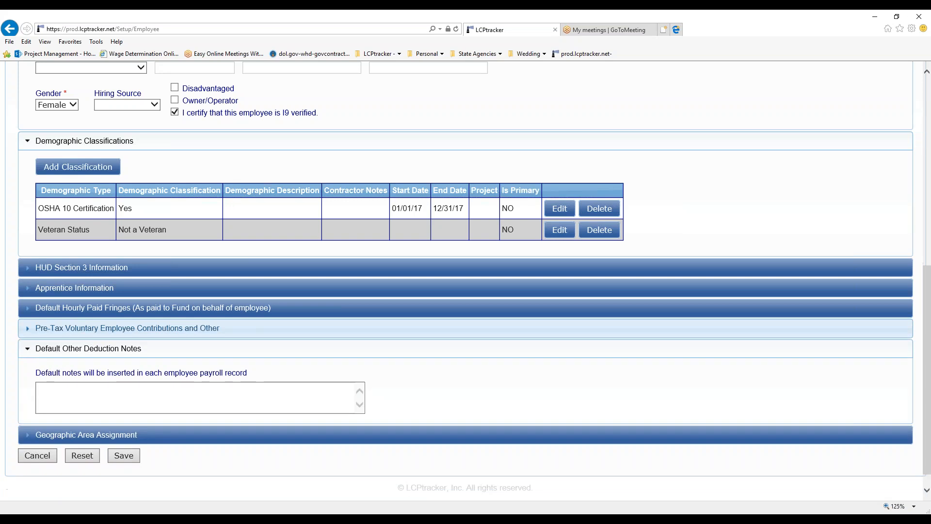
left_click(254, 349)
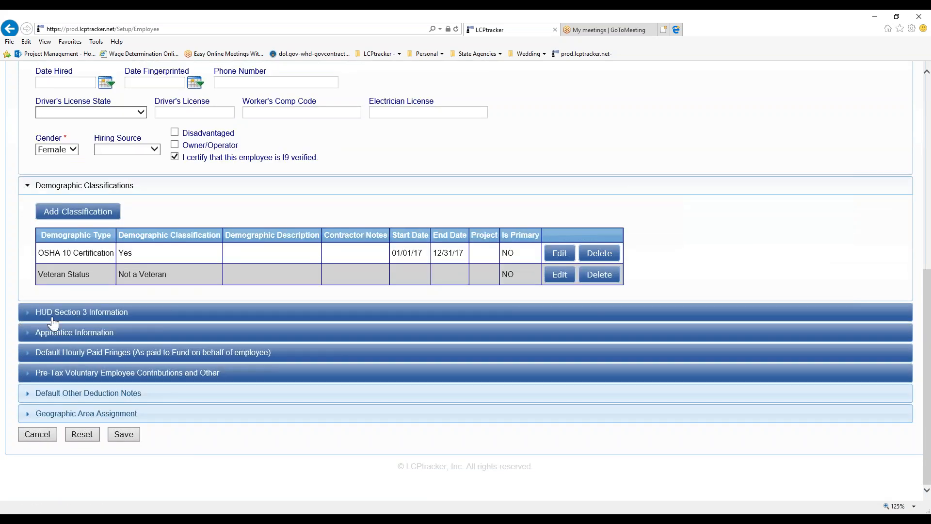
left_click(122, 435)
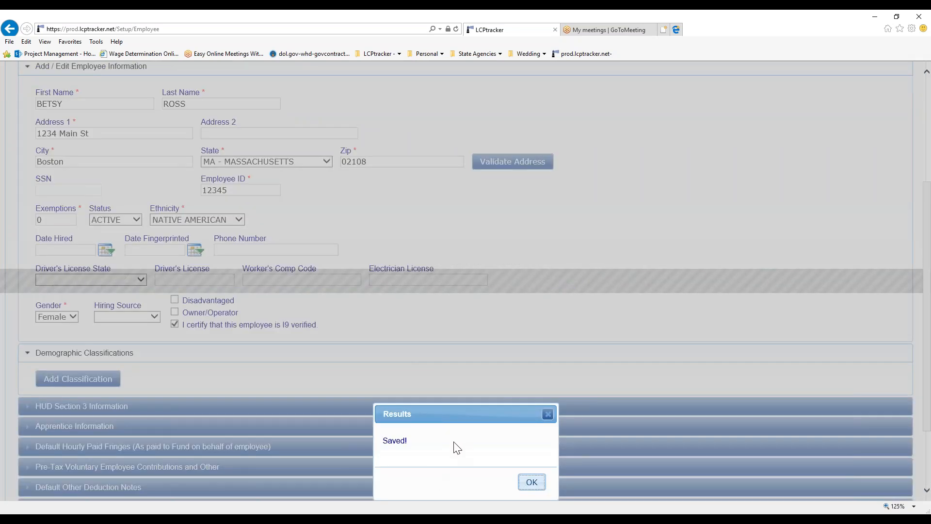
scroll(453, 442, "down", 1)
left_click(532, 417)
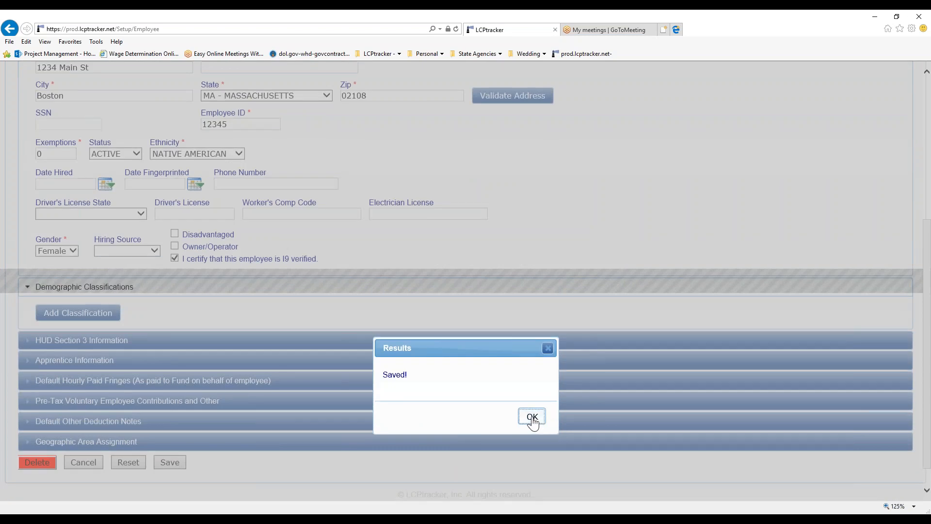
- Cancel out of the employee form back to the Setup Main Menu
scroll(464, 262, "up", 1)
scroll(464, 261, "up", 1)
scroll(494, 275, "down", 2)
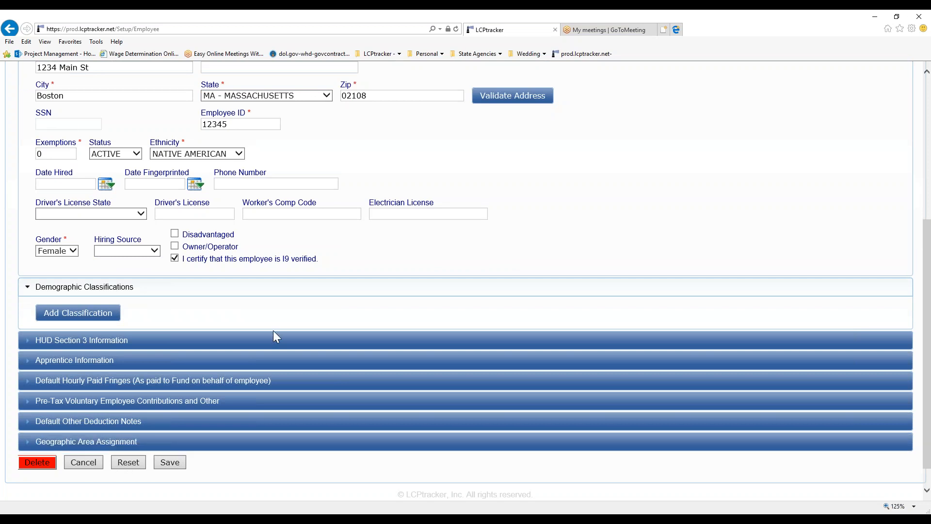
left_click(95, 465)
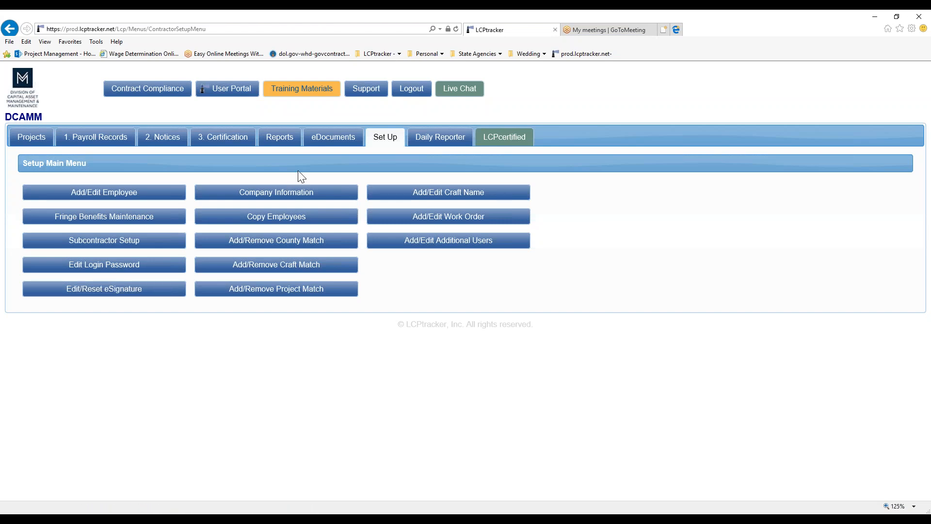
- Go to the eDocuments tab to see the upload document types
left_click(332, 140)
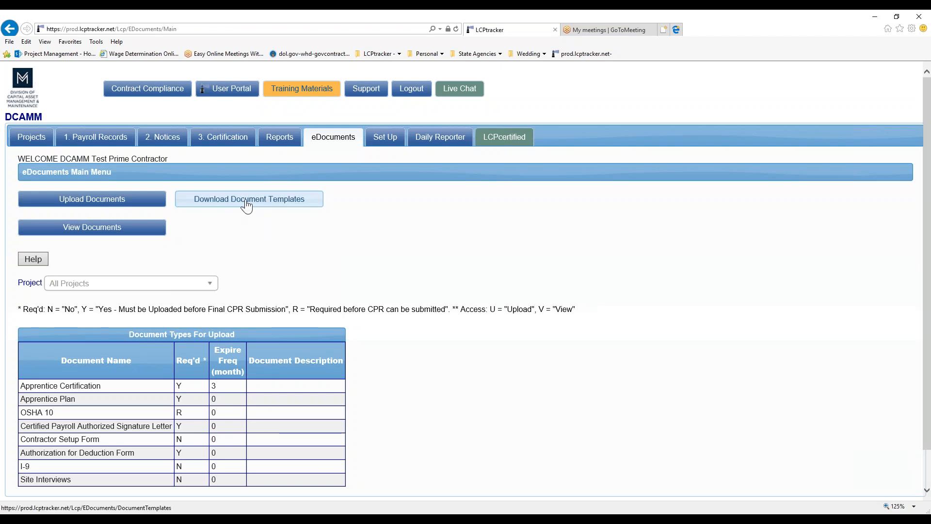
- Download the Consultant Required Document Template-OSHA and open it in Word
left_click(215, 207)
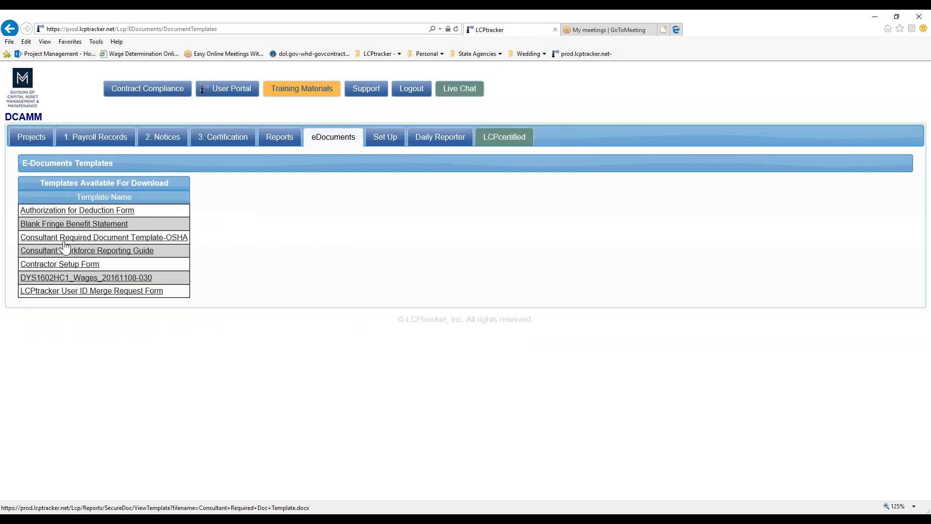
left_click(160, 237)
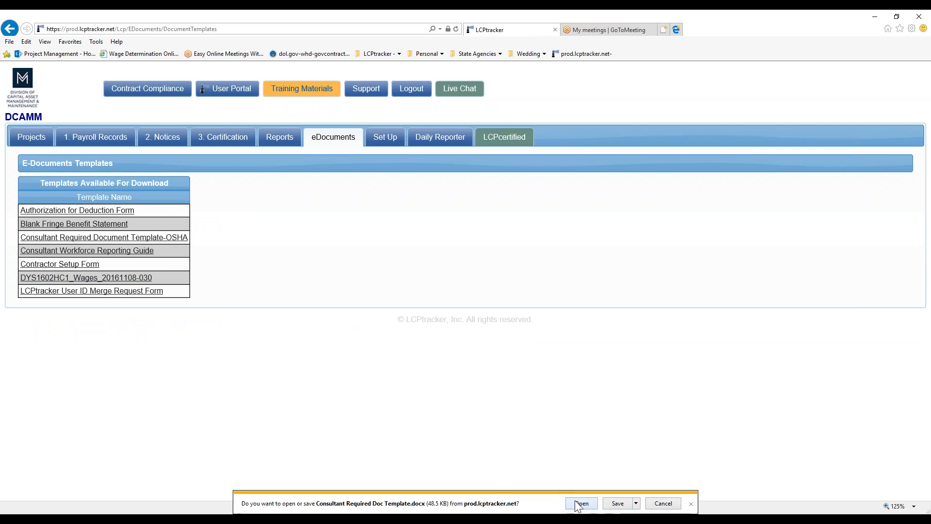
left_click(580, 503)
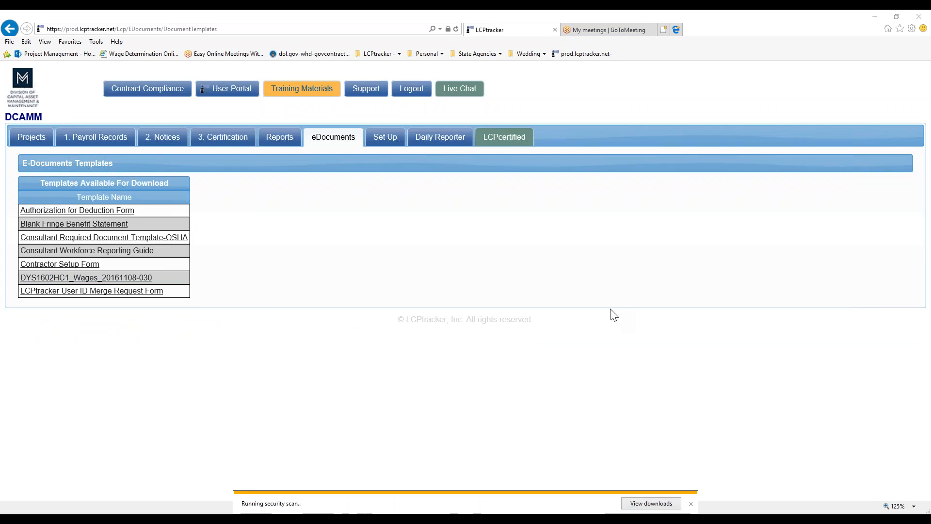
left_click(504, 313)
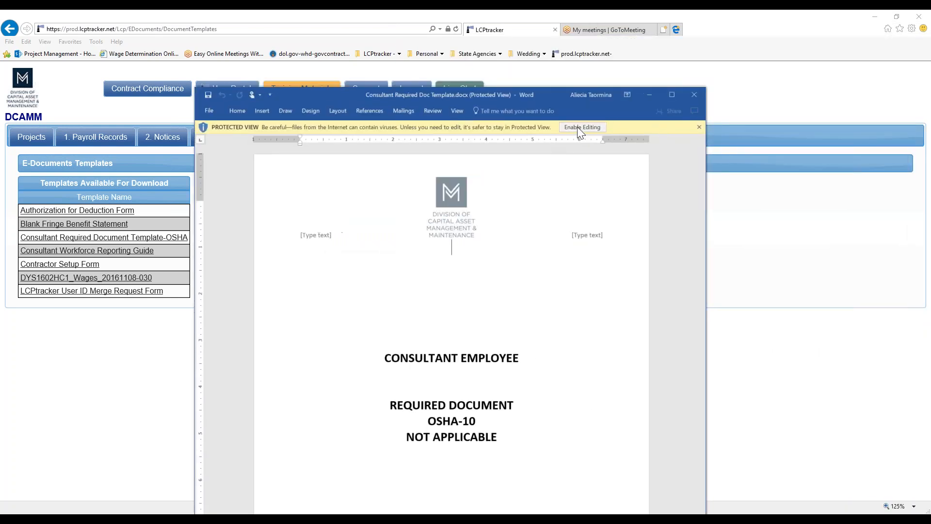
- Enable editing and save a copy as Consultant Required Doc Template.docx on the Desktop
left_click(582, 128)
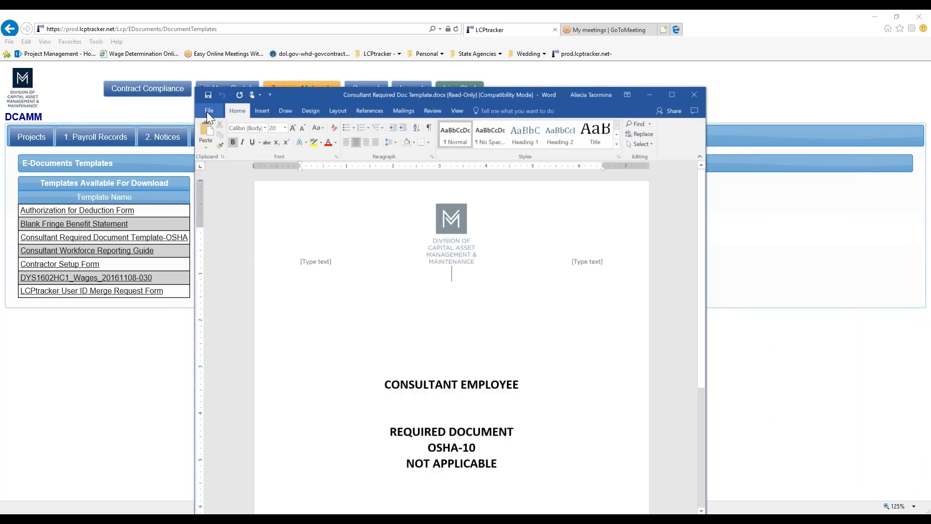
left_click(208, 111)
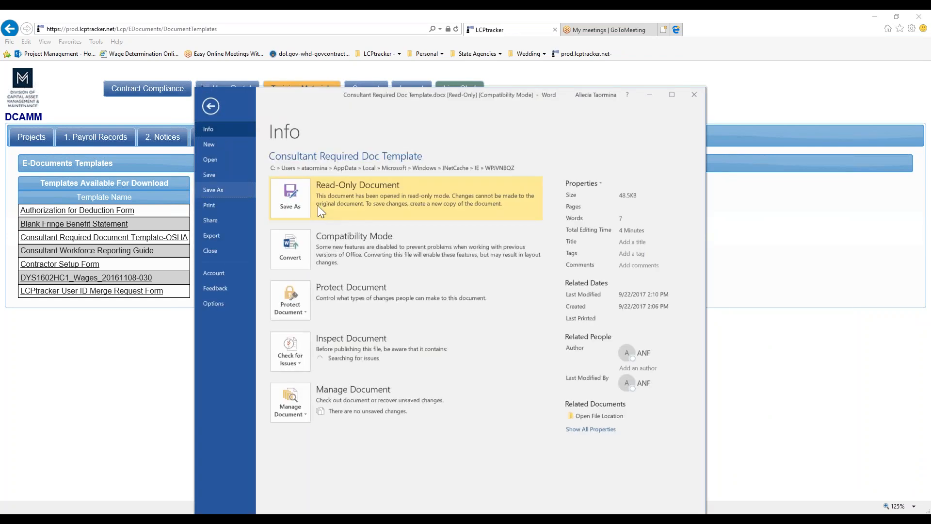
left_click(305, 206)
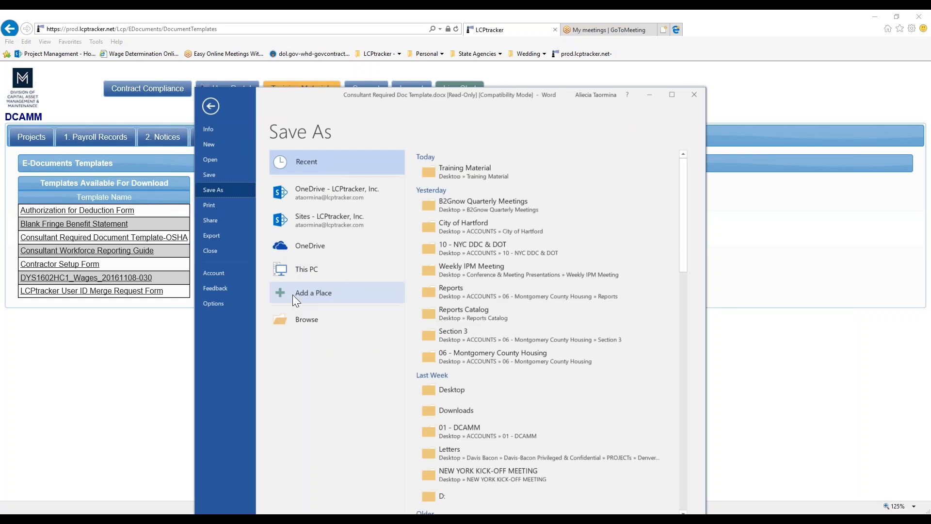
left_click(317, 320)
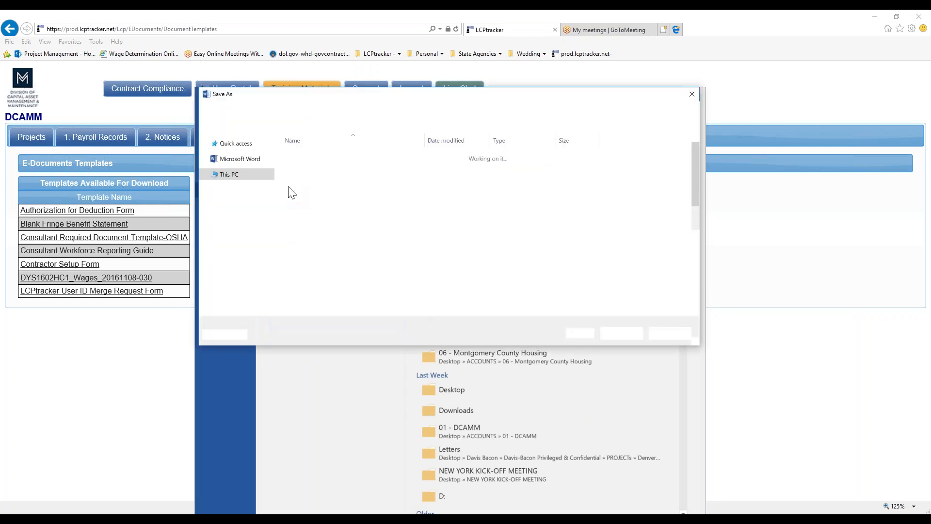
left_click(235, 160)
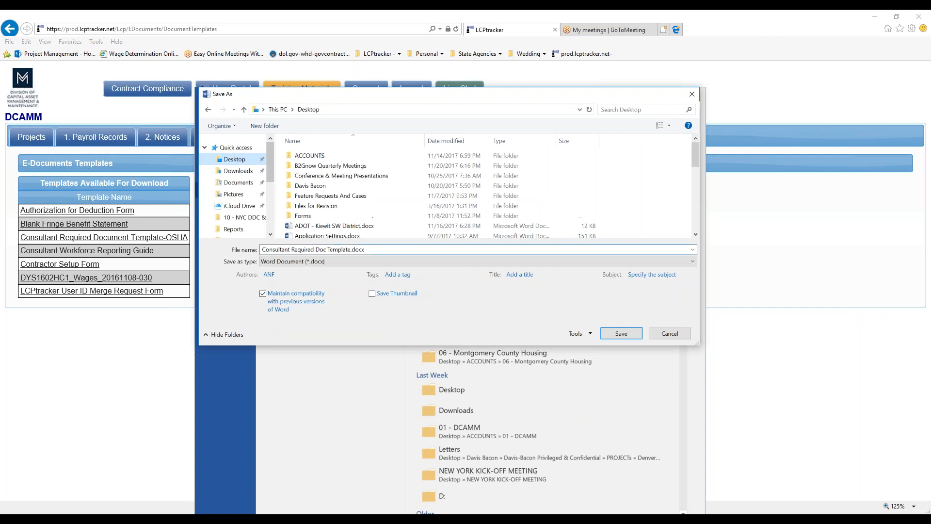
left_click(619, 333)
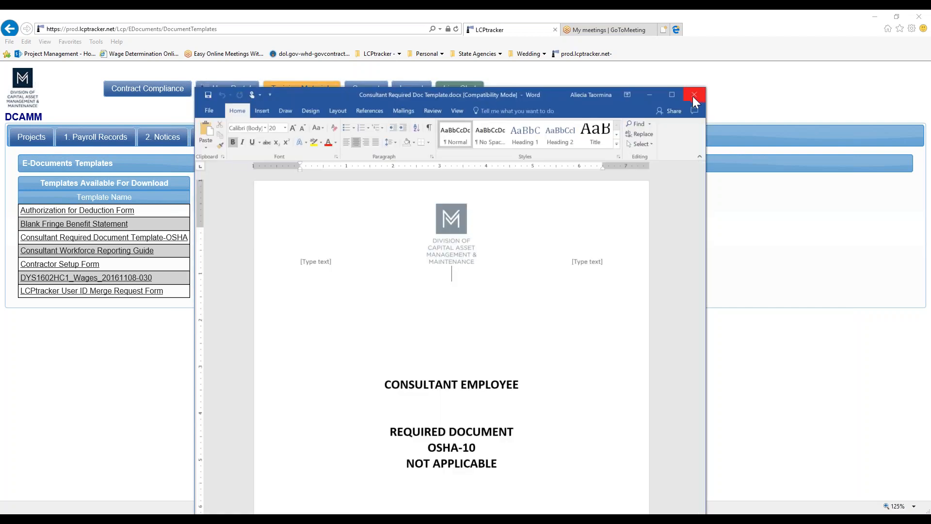
- Scroll through the saved template, then close Word
scroll(555, 318, "down", 1)
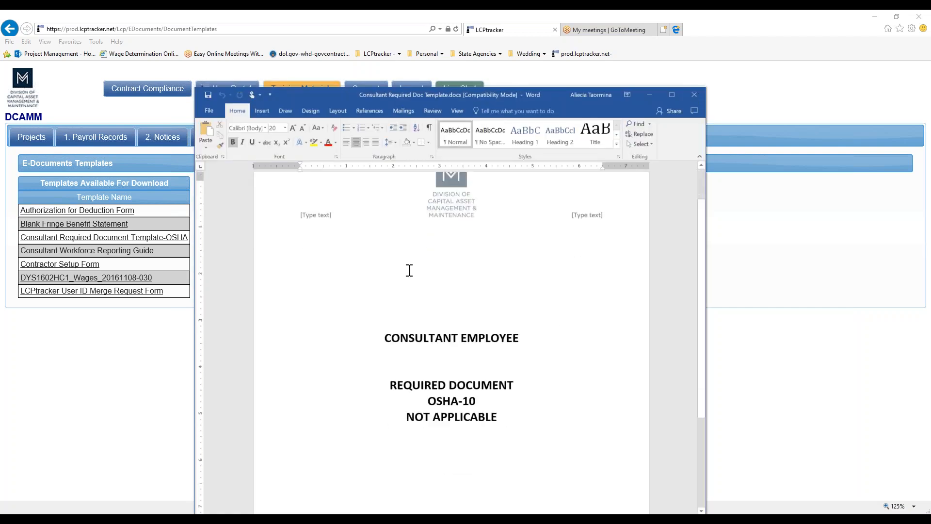
scroll(463, 348, "down", 1)
scroll(490, 335, "down", 1)
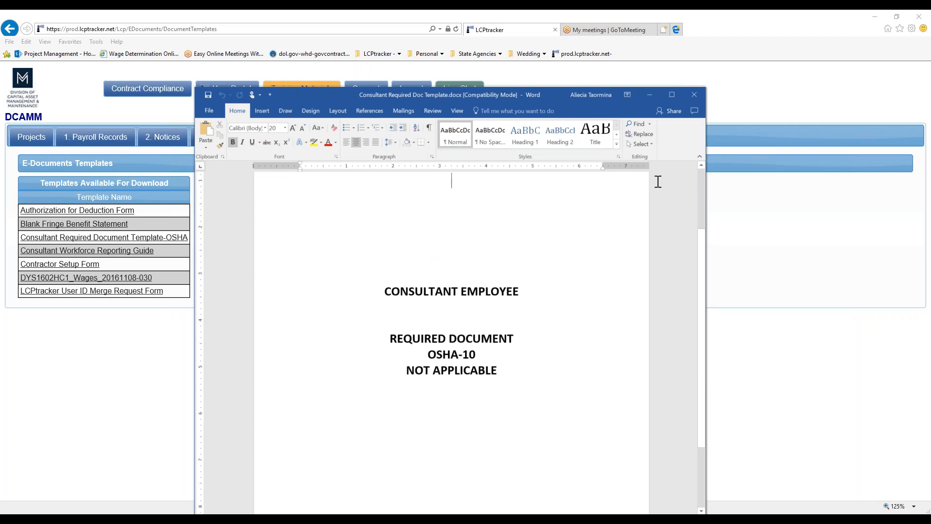
left_click(694, 95)
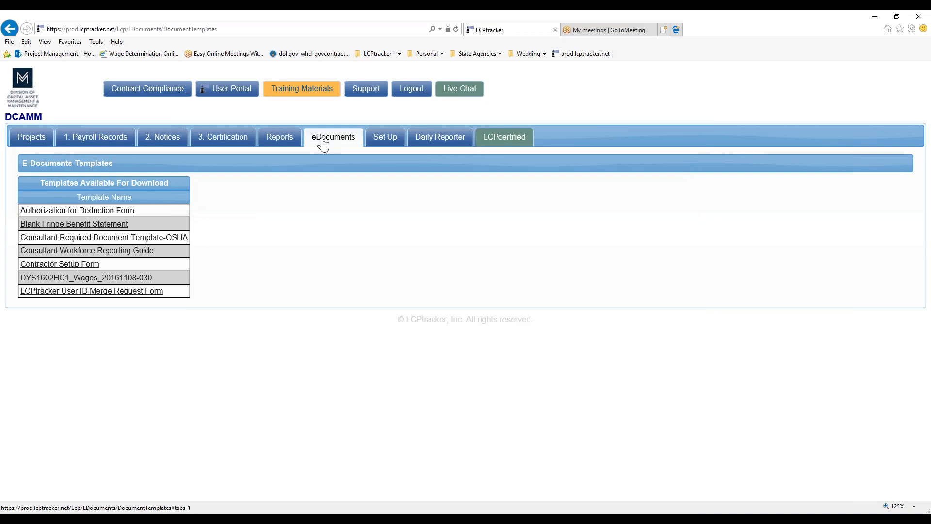
- Start an eDocuments upload for project DCAMM2017 CDC LCP Tracker Sync Test with type OSHA 10
left_click(323, 144)
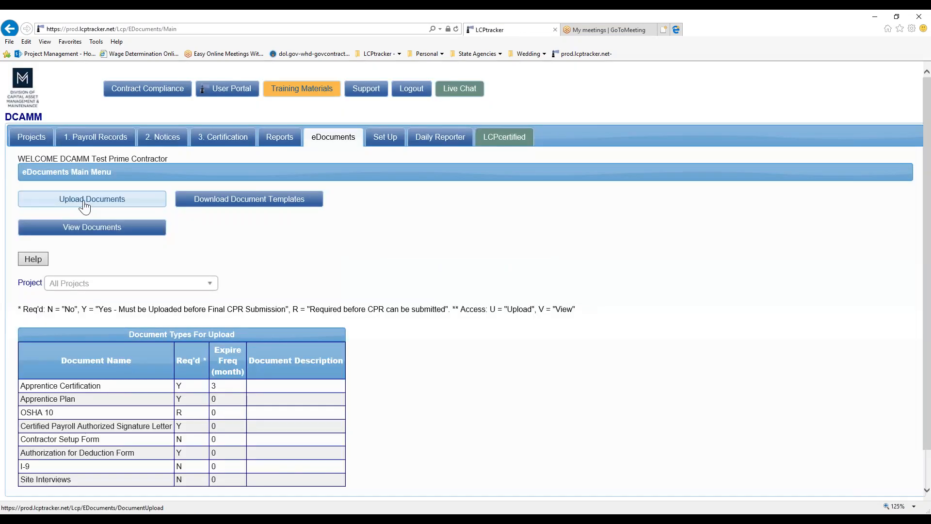
left_click(84, 207)
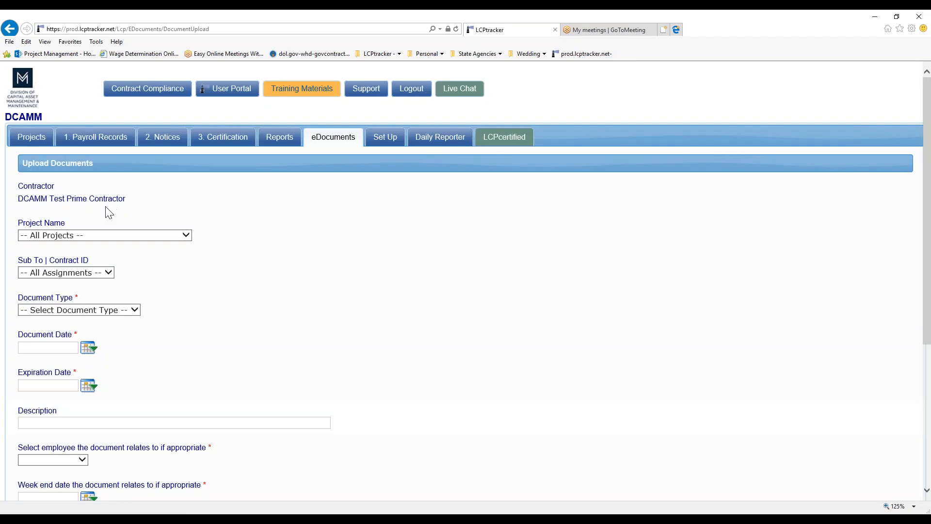
scroll(276, 229, "down", 1)
left_click(71, 165)
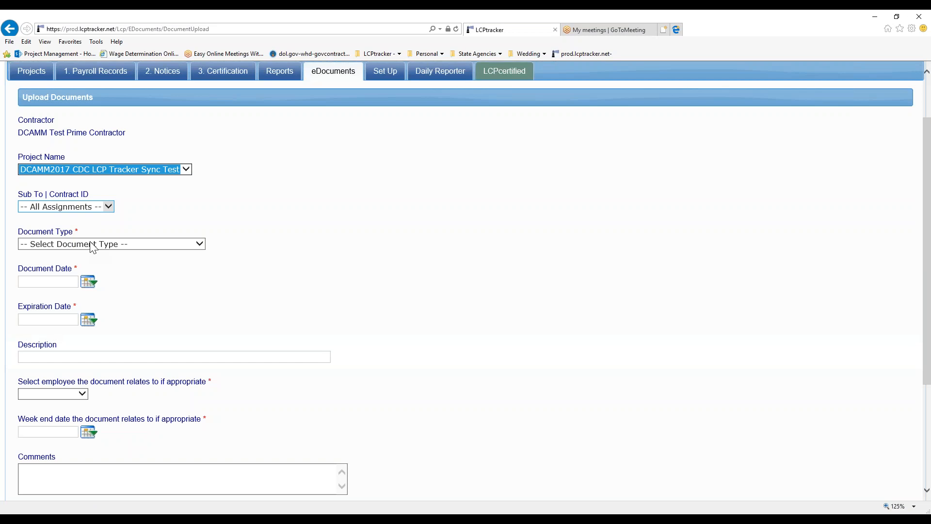
left_click(90, 243)
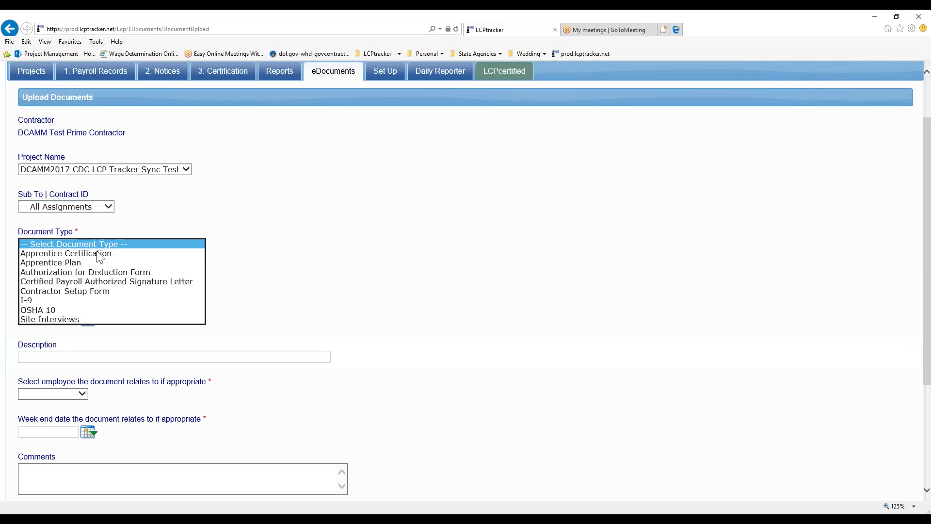
left_click(72, 310)
- Enter document date 11/21/17, an 'OSHA 10 -' description naming the employee, and select that employee
left_click(55, 284)
type("11/21/17")
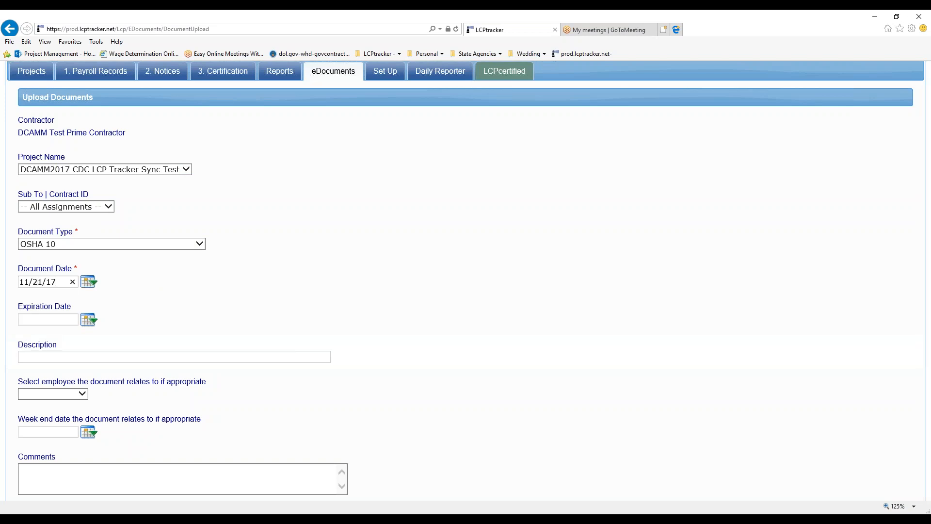
key("Tab")
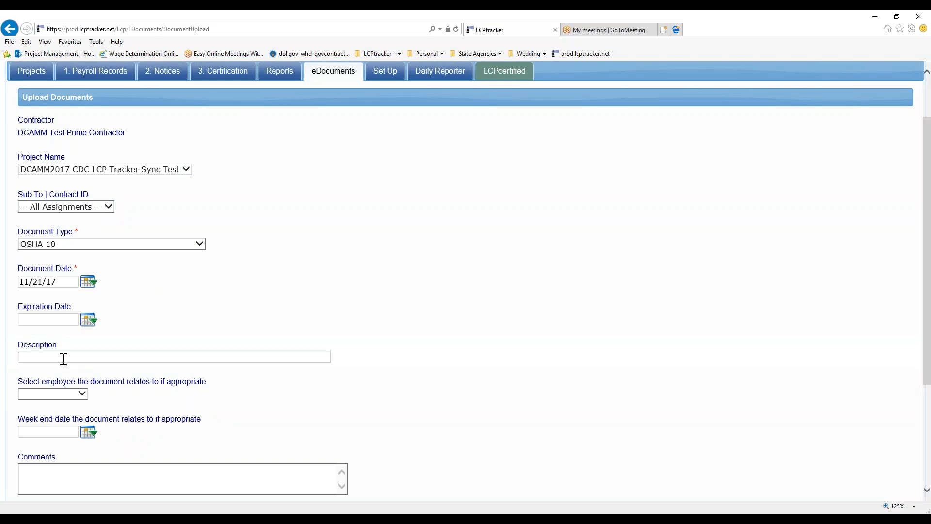
type("OSHA 10 - B")
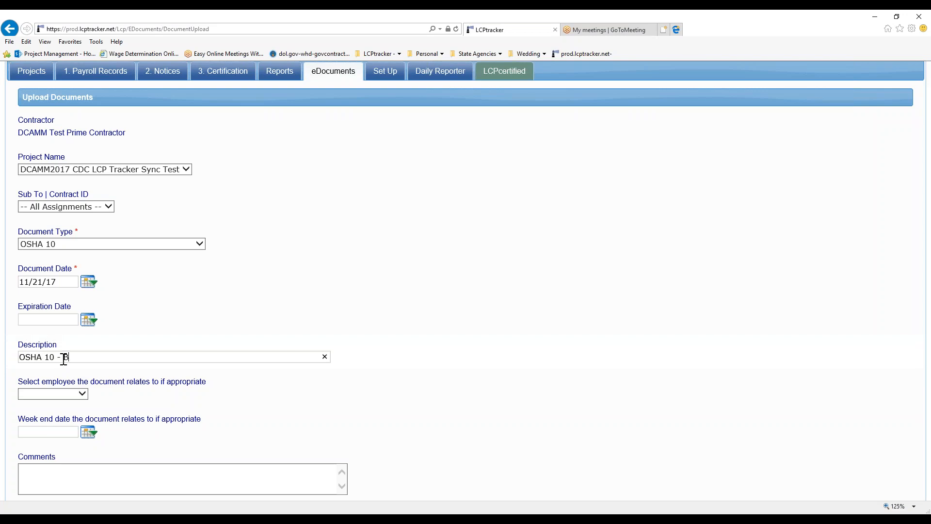
type("etsy Ross")
left_click(68, 396)
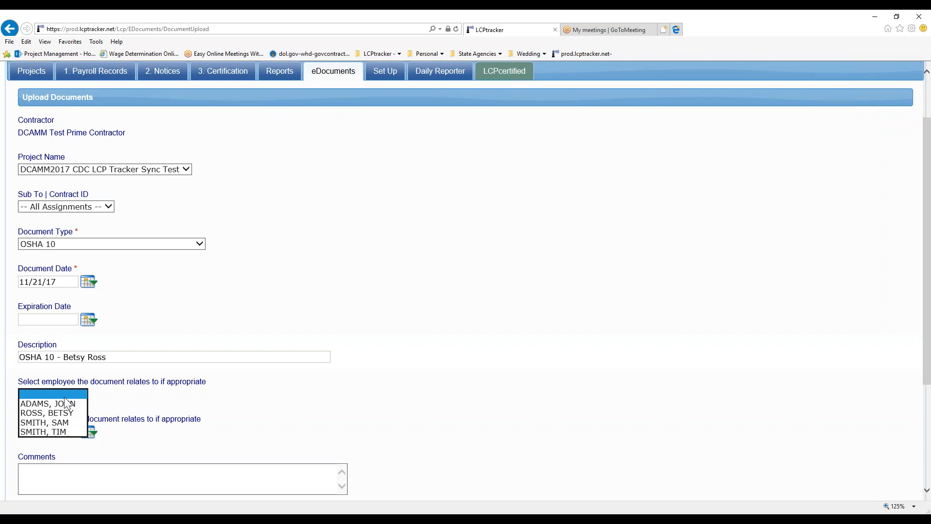
left_click(61, 413)
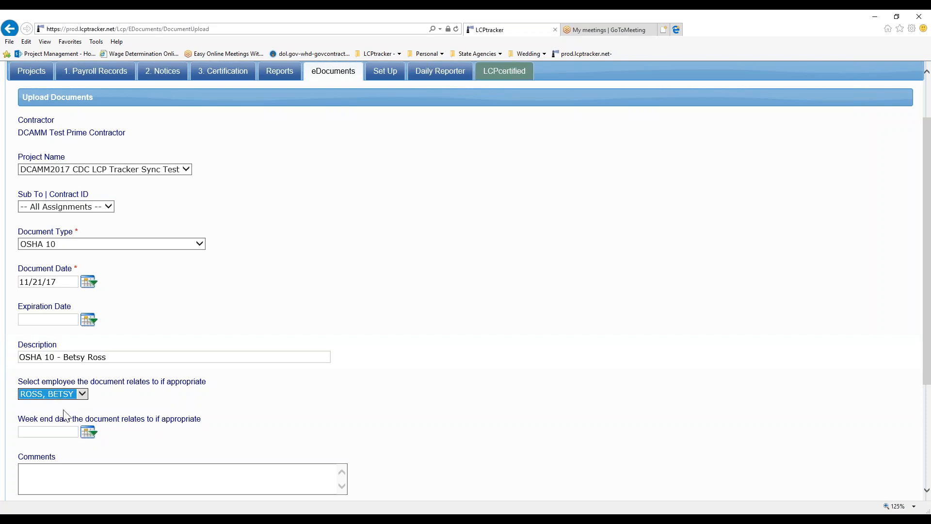
left_click(215, 399)
- Attach Consultant Required Doc Template.docx from the Desktop as the file to upload
scroll(218, 406, "down", 3)
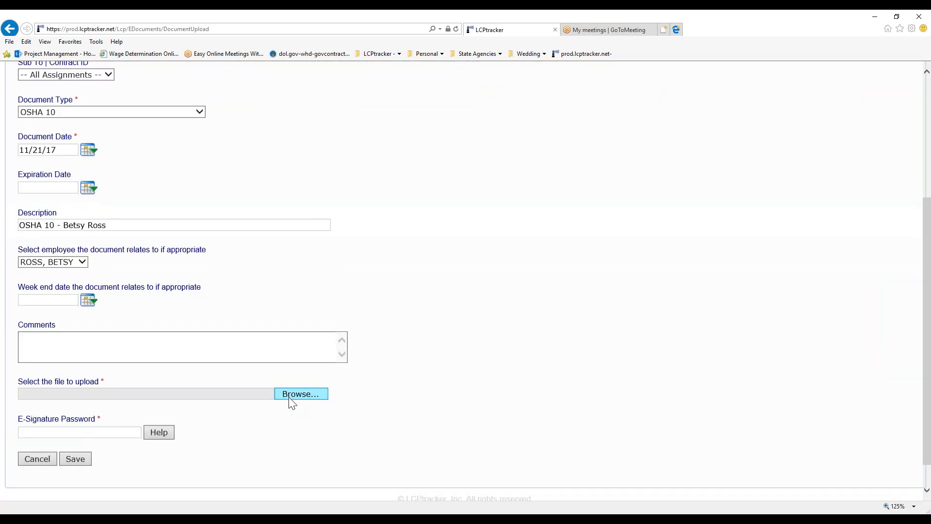
left_click(300, 394)
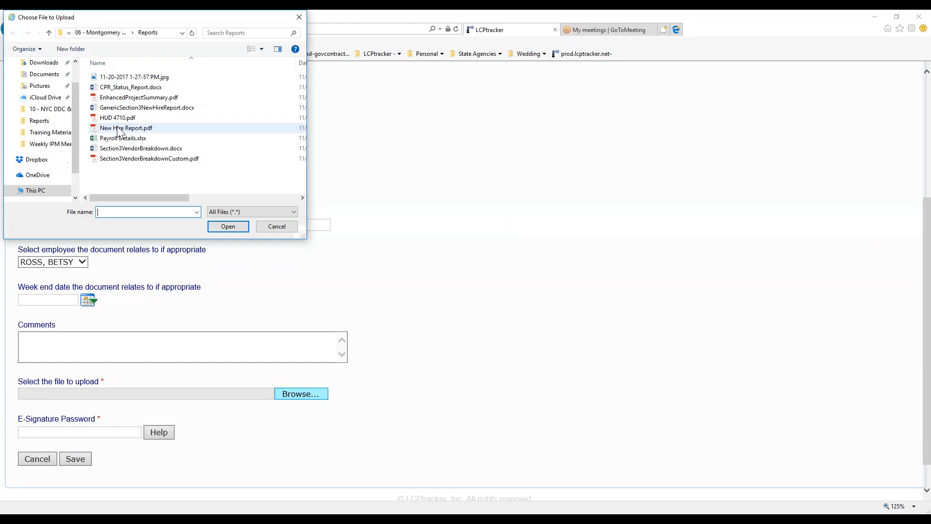
left_click(37, 78)
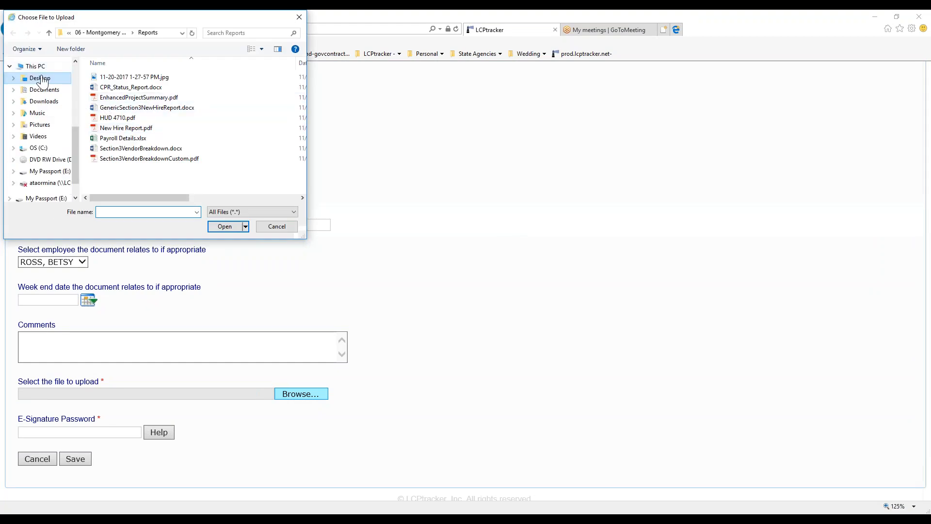
left_click_drag(304, 76, 287, 184)
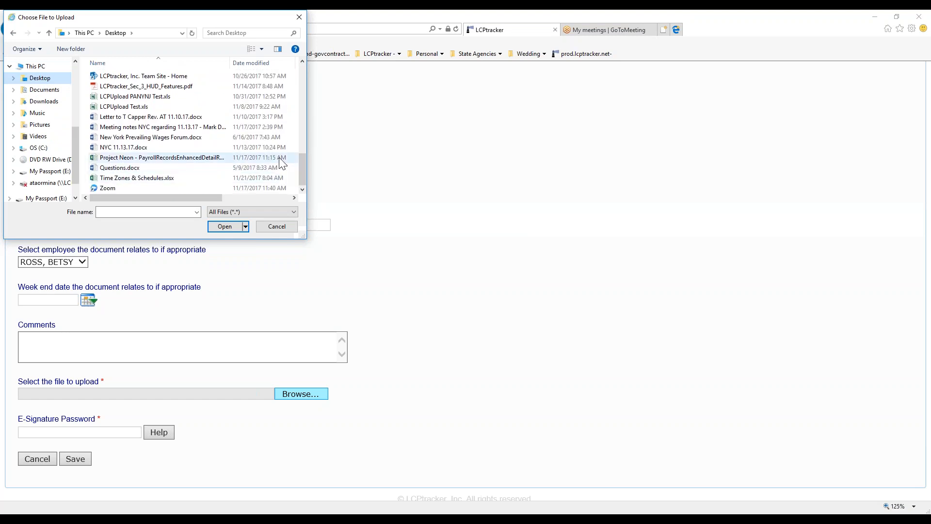
scroll(281, 162, "up", 3)
scroll(280, 163, "up", 2)
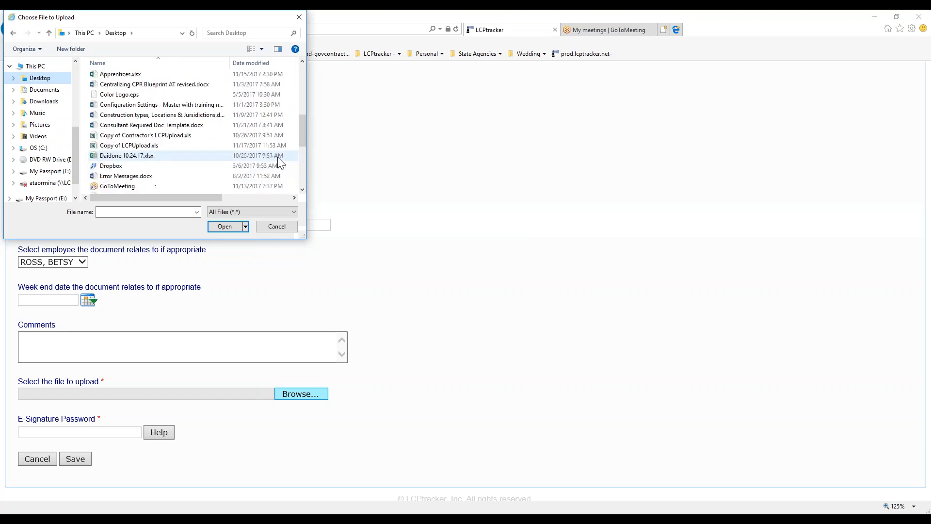
scroll(277, 157, "up", 1)
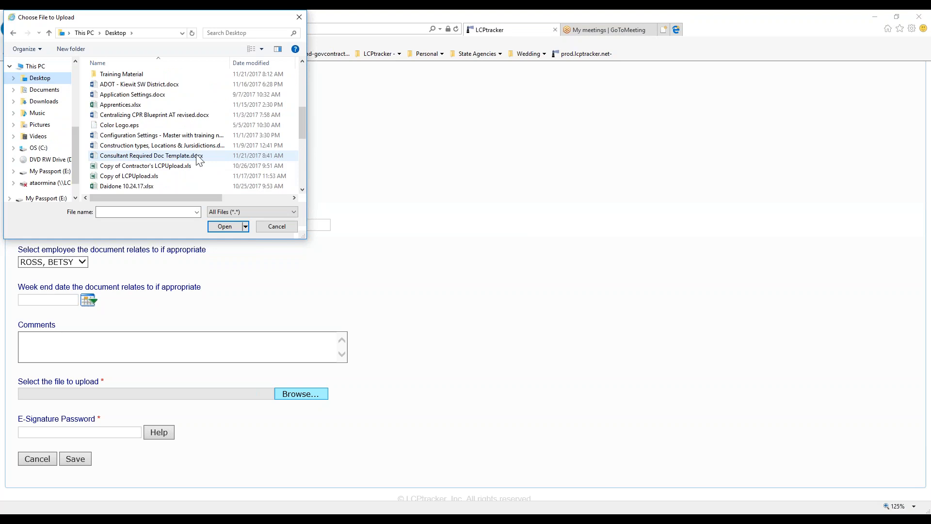
left_click(168, 156)
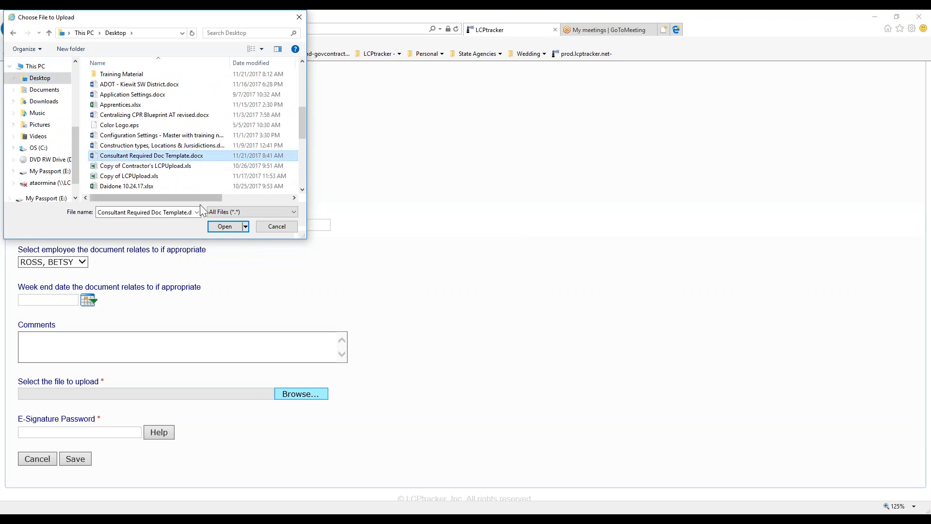
left_click(210, 227)
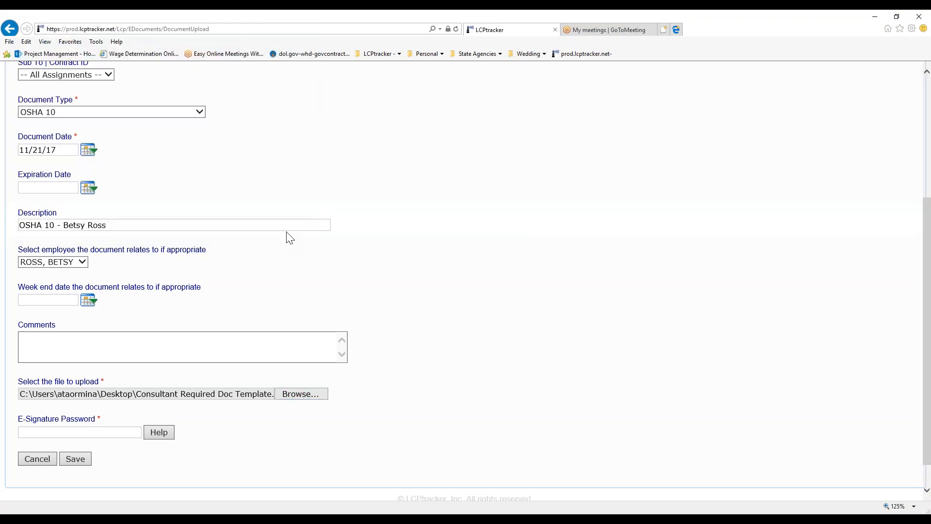
- Select the E-Signature Password field and review the OSHA 10 upload form without submitting
left_click(98, 431)
scroll(434, 249, "up", 3)
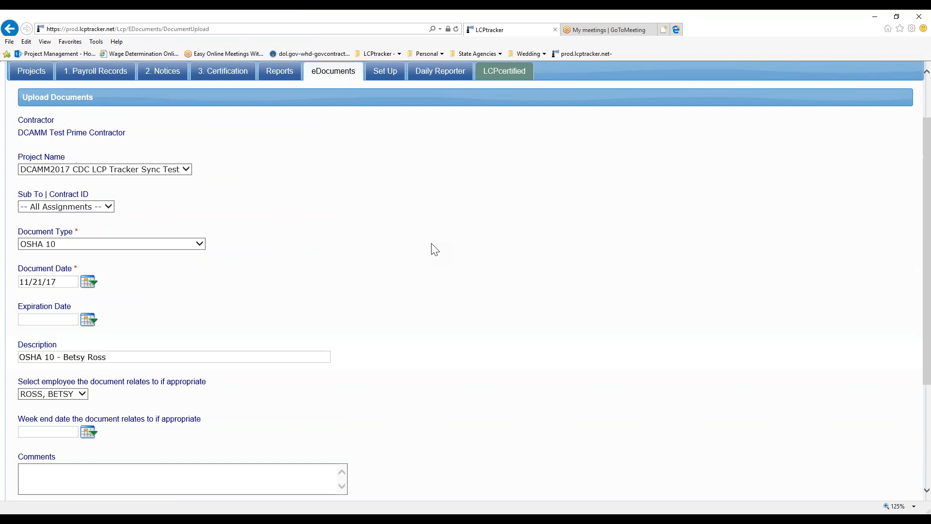
scroll(436, 242, "down", 3)
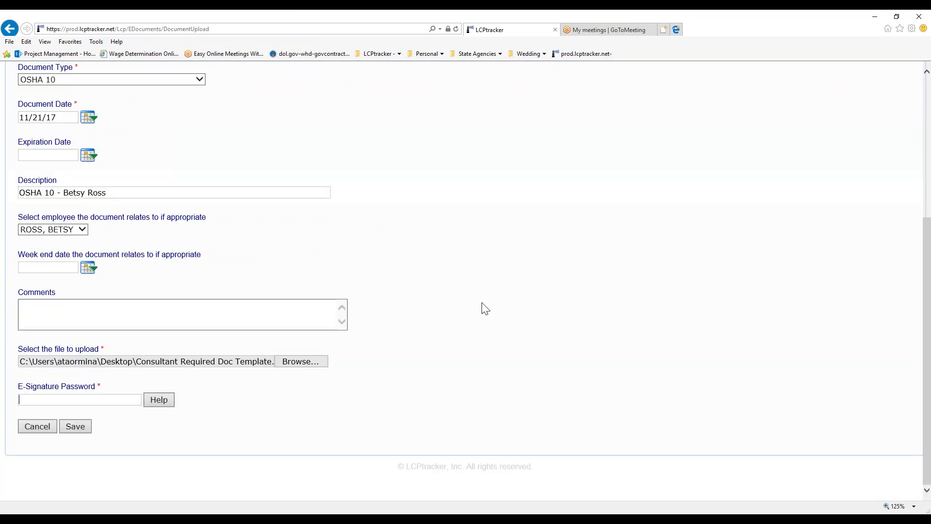
scroll(433, 310, "up", 1)
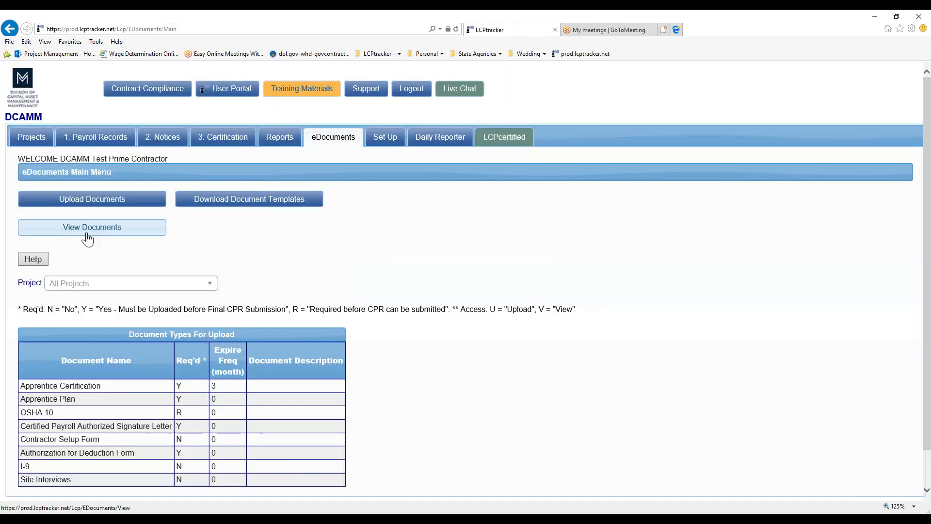
- Open View Documents from the eDocuments Main Menu
left_click(87, 237)
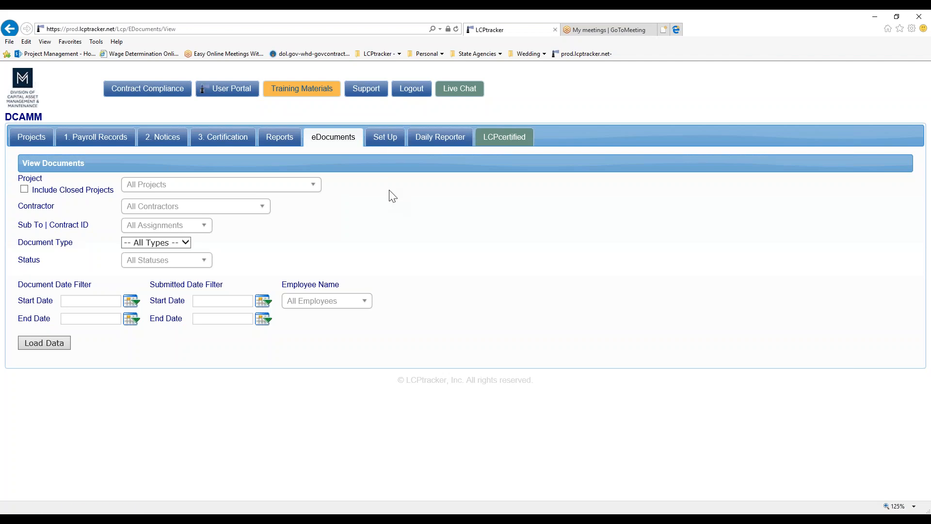
- Go to Set Up and open the Add/Edit Work Order form
left_click(399, 143)
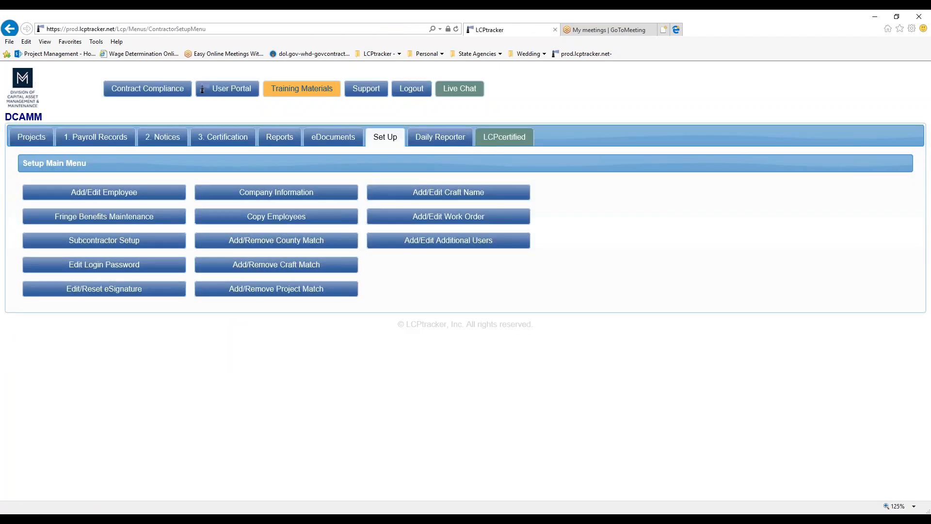
left_click(468, 221)
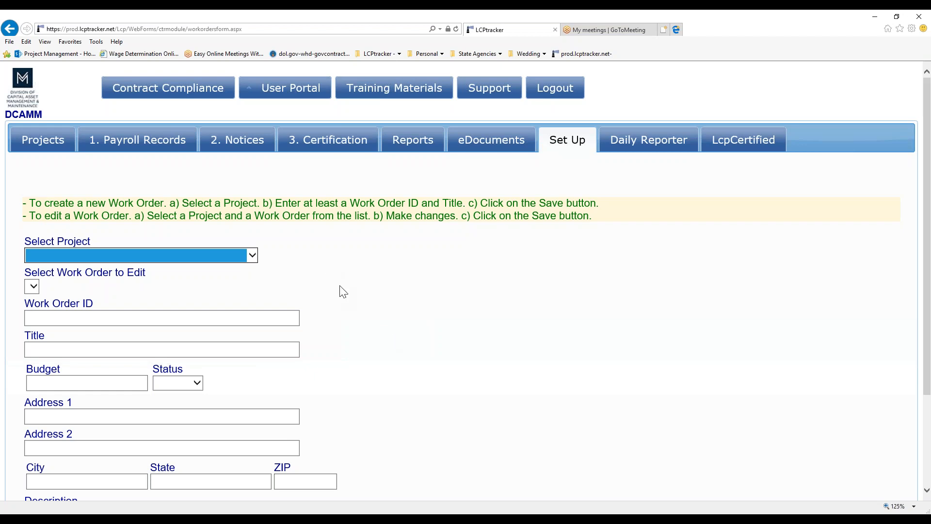
- Select the DCAMM2017 CDC LCP Tracker Sync Test project on the Work Order form
left_click(166, 258)
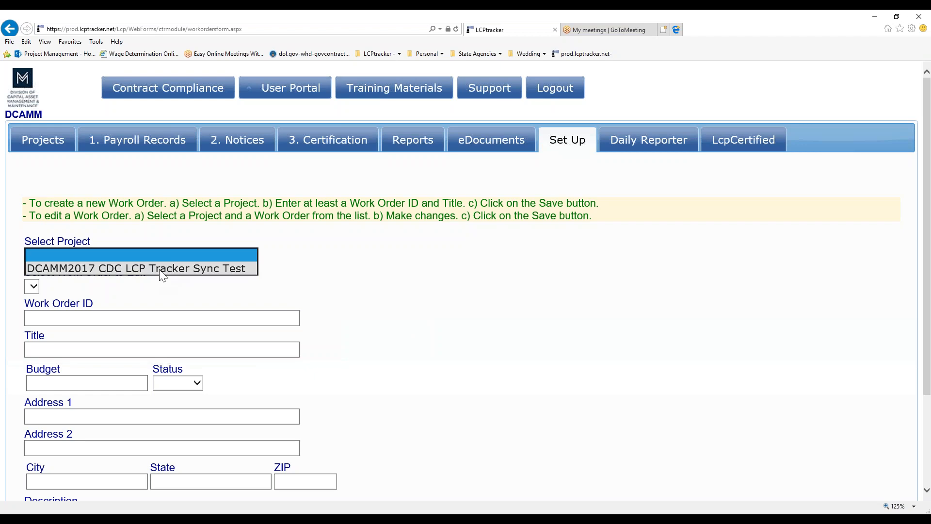
left_click(162, 269)
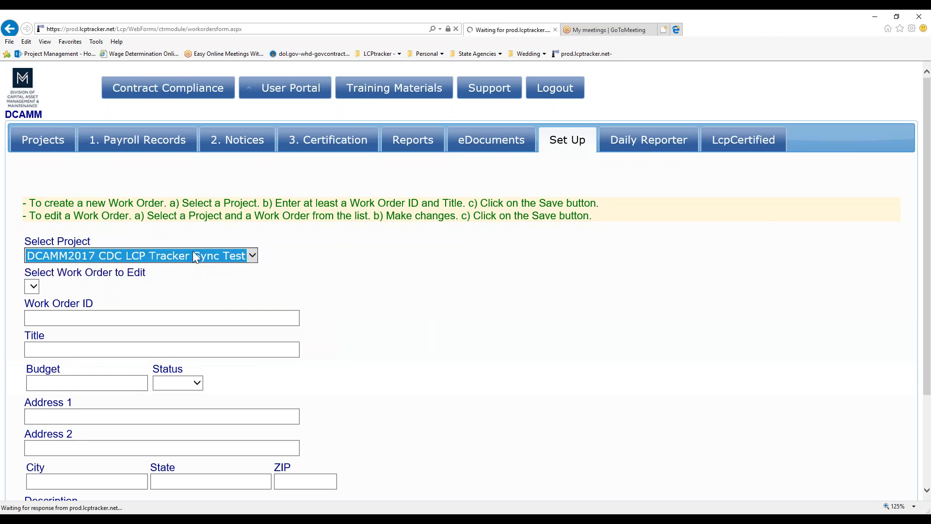
left_click(32, 286)
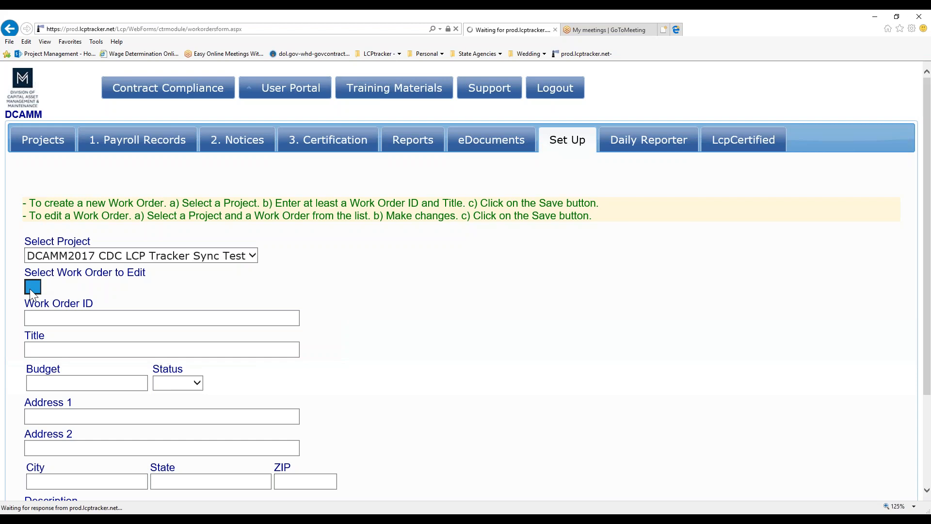
left_click(47, 317)
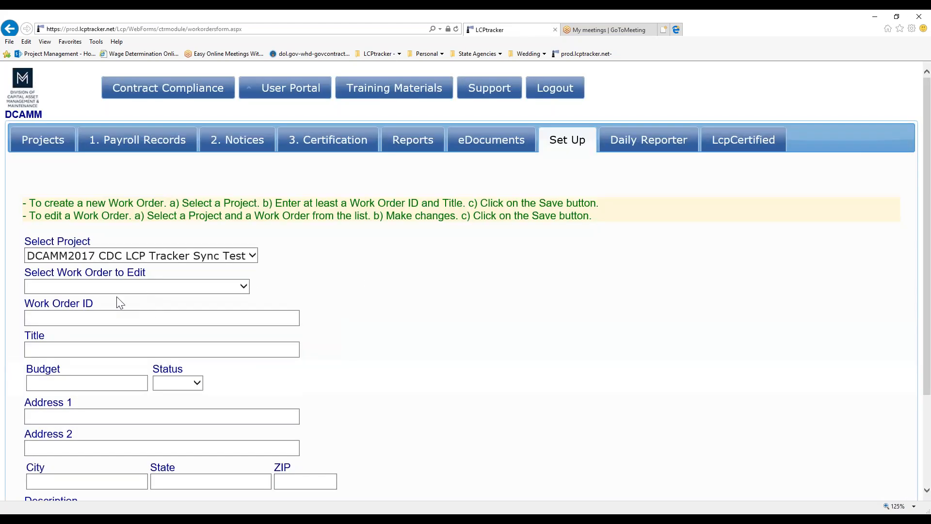
- Enter Work Order ID DCAMM2017, replacing mistyped '31b', and title 'DCAMM2017 CDC LCP Tracker Sync Test'
left_click(80, 319)
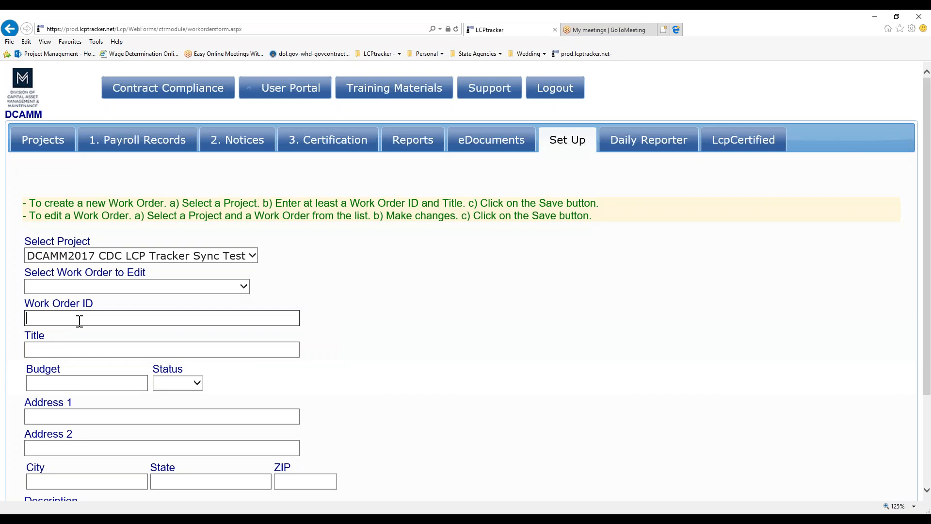
type("31b")
left_click(58, 349)
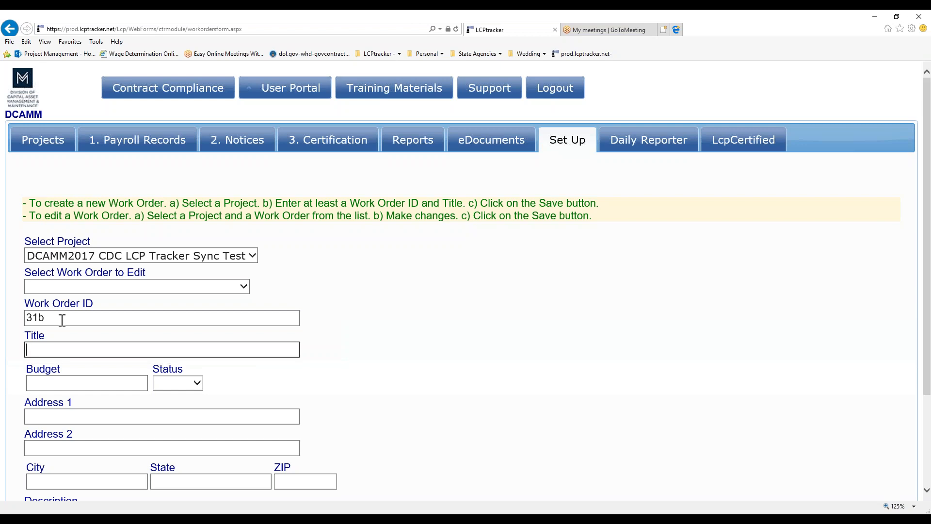
left_click_drag(66, 318, 5, 323)
type("DCAMM2017")
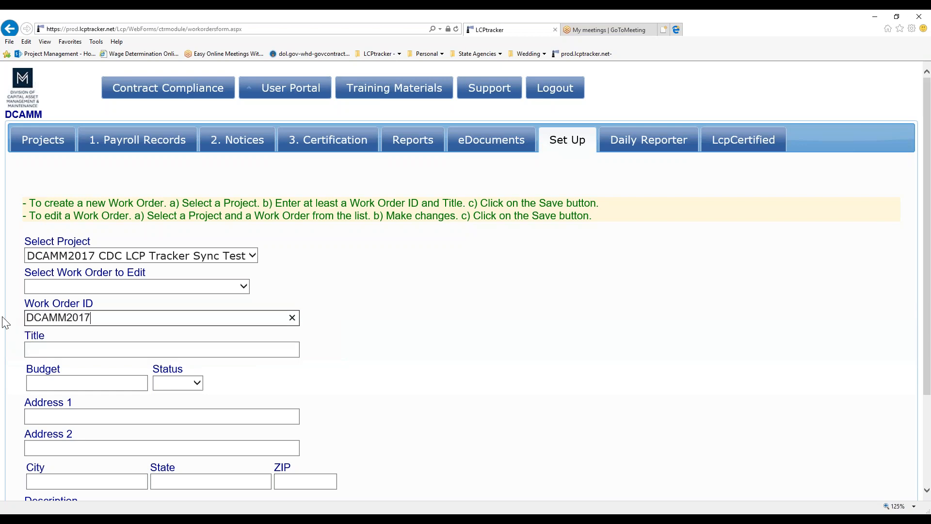
left_click(61, 347)
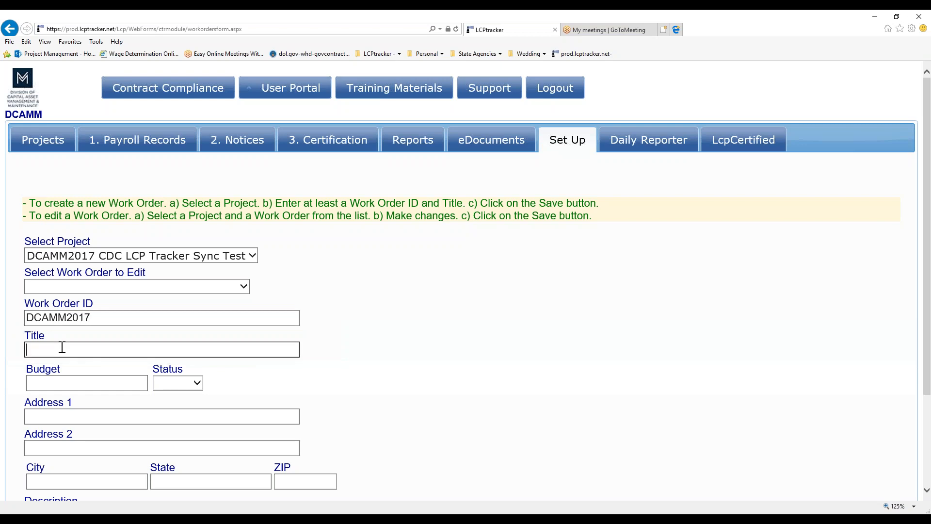
type("DCAMM2017 CDC LCP ")
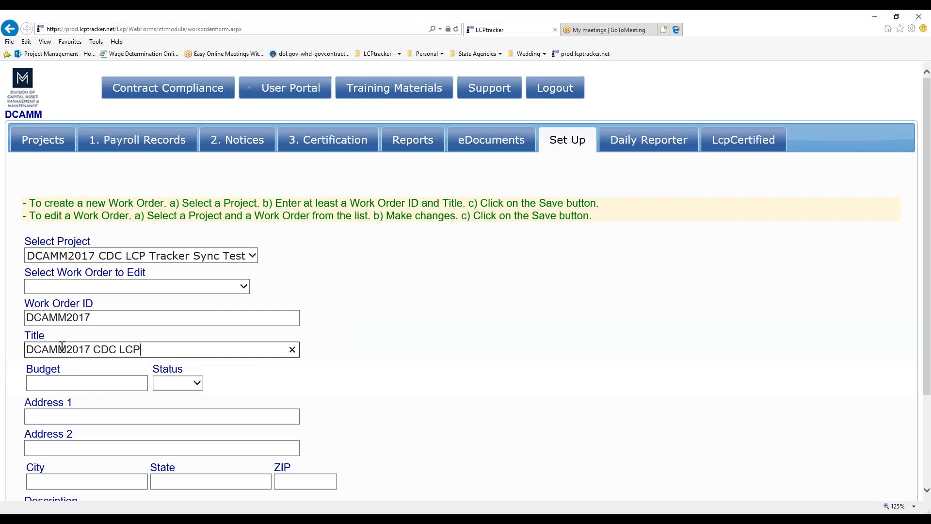
type("Tracker Sync Test")
key("Tab")
scroll(420, 370, "down", 3)
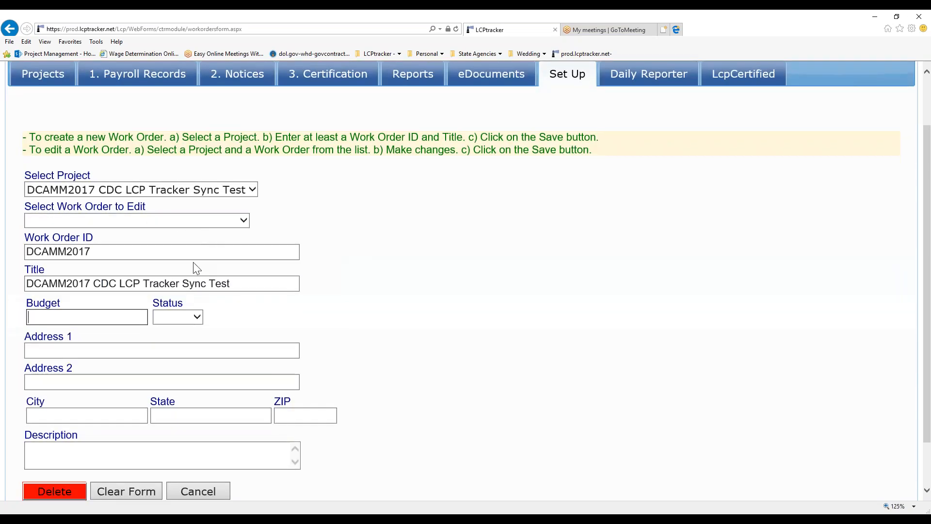
scroll(357, 322, "down", 2)
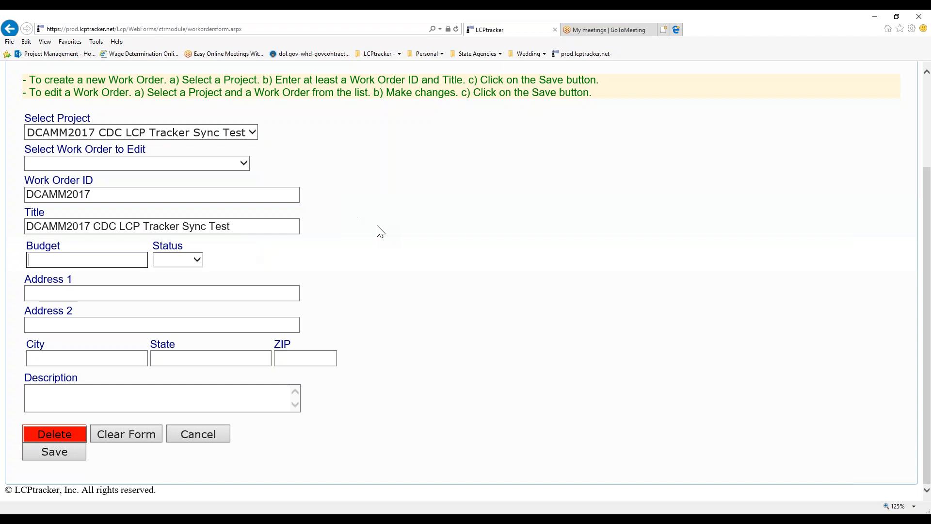
left_click(111, 163)
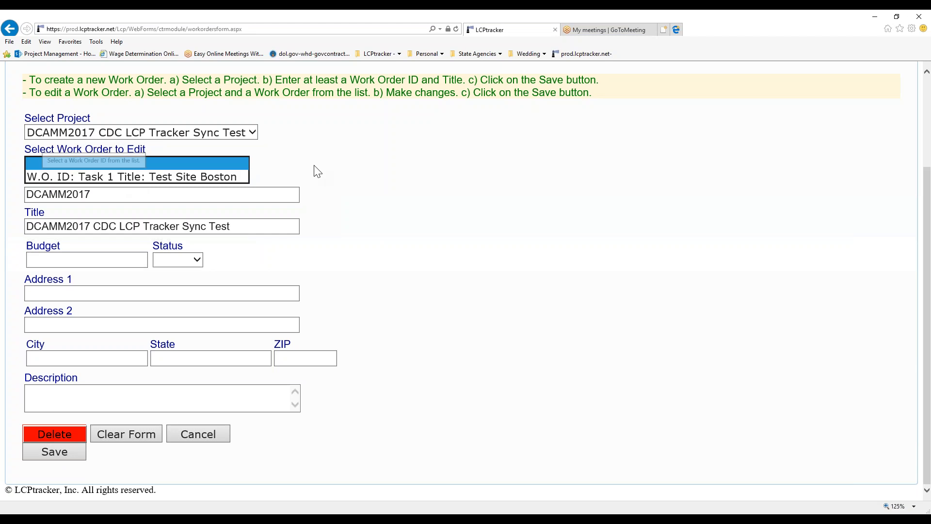
left_click(389, 205)
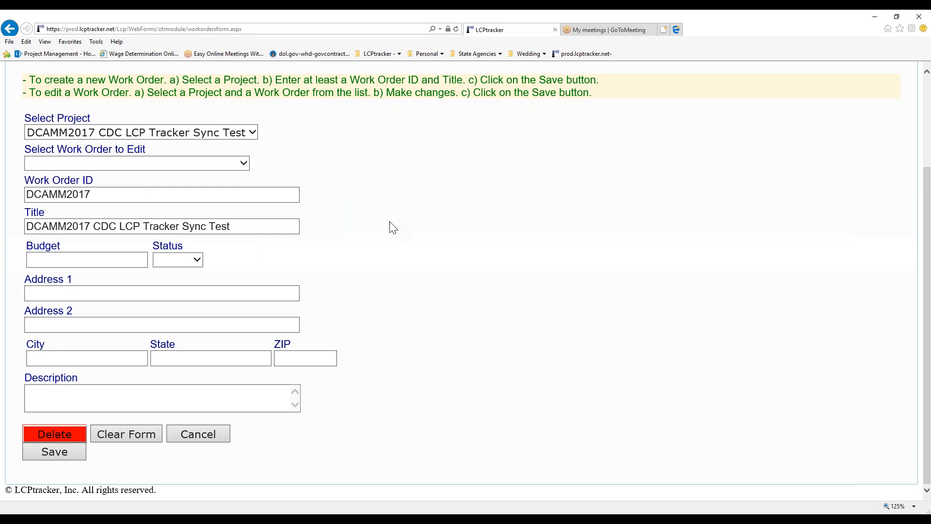
scroll(387, 228, "up", 3)
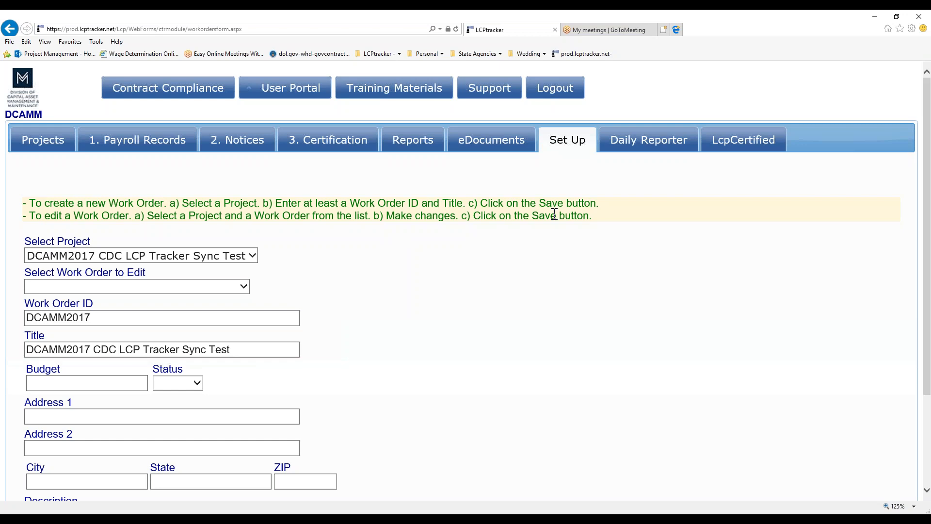
left_click(574, 147)
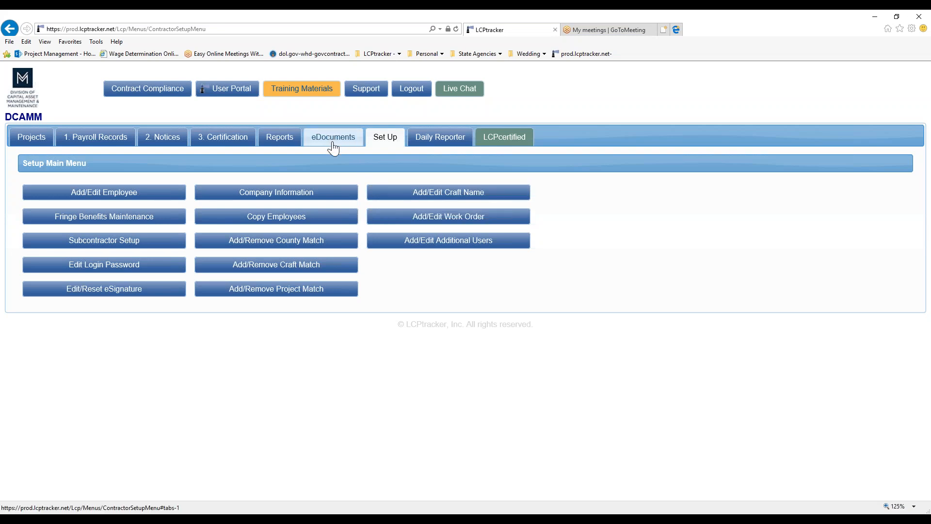
- Go to Payroll Records and start a new entry with Enter Records
left_click(89, 140)
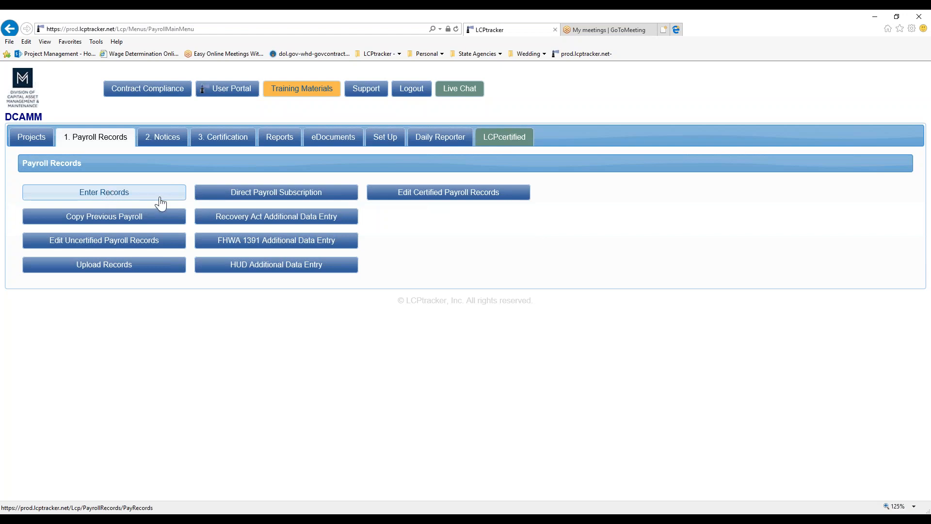
left_click(111, 195)
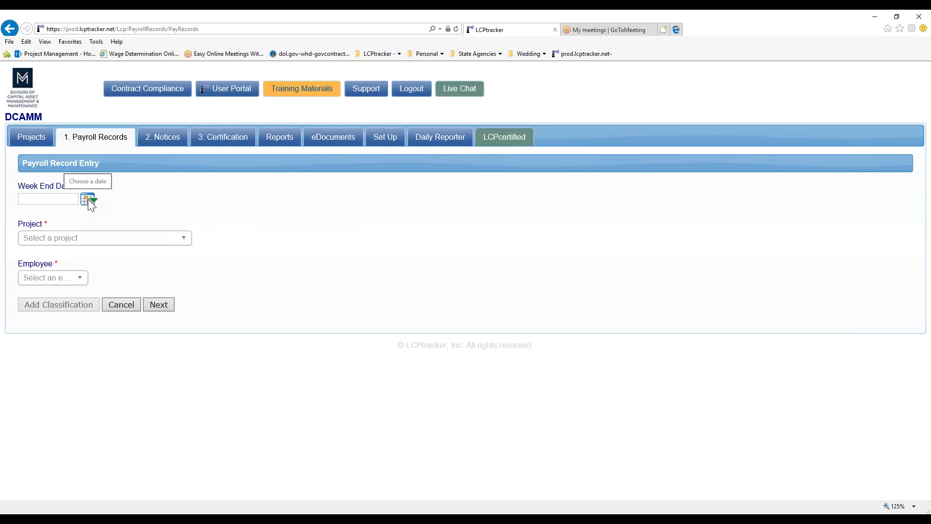
- Set week end 10/31/2017, project DCAMM2017 CDC LCP Tracker Sync Test and the employee, then list classifications
left_click(88, 199)
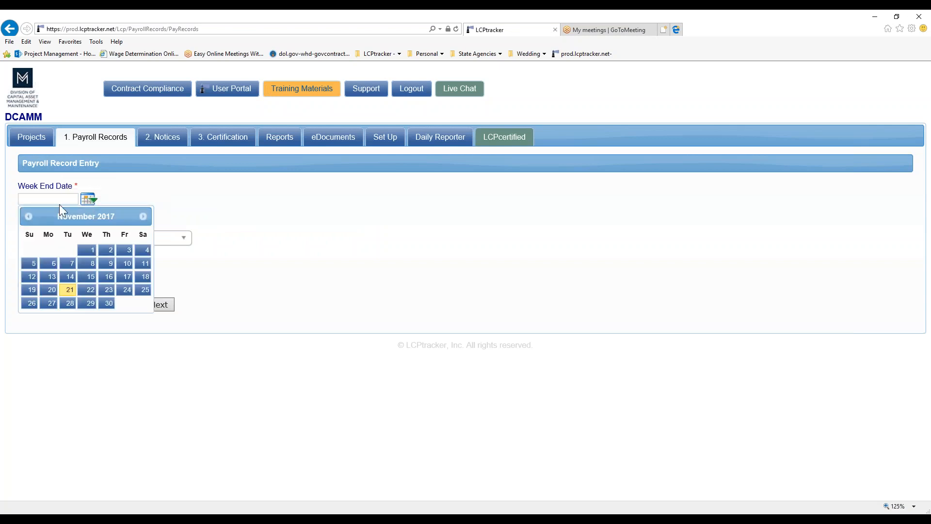
left_click(27, 216)
left_click(68, 303)
left_click(72, 242)
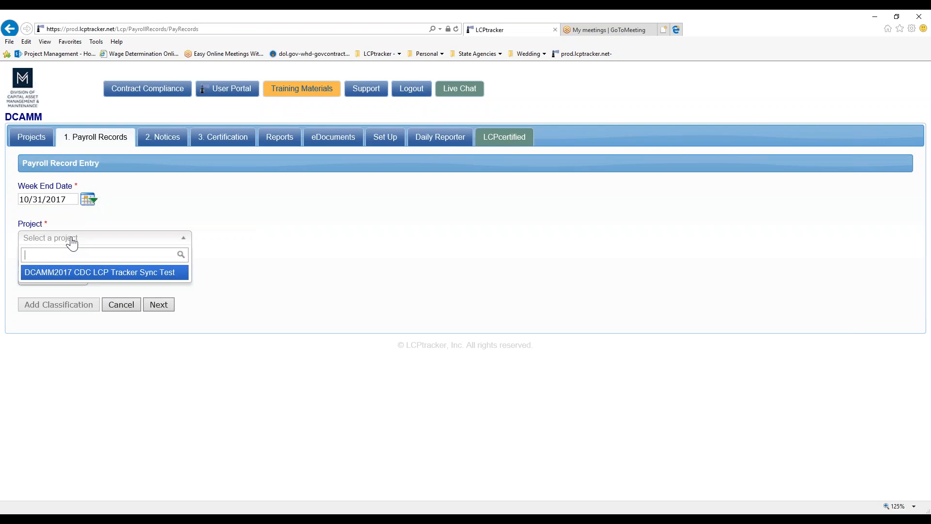
left_click(73, 272)
left_click(50, 276)
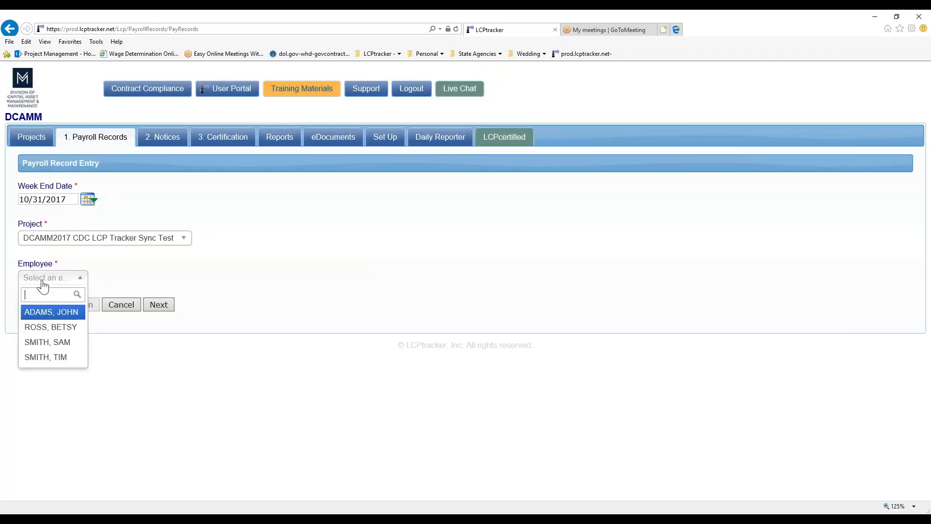
left_click(50, 327)
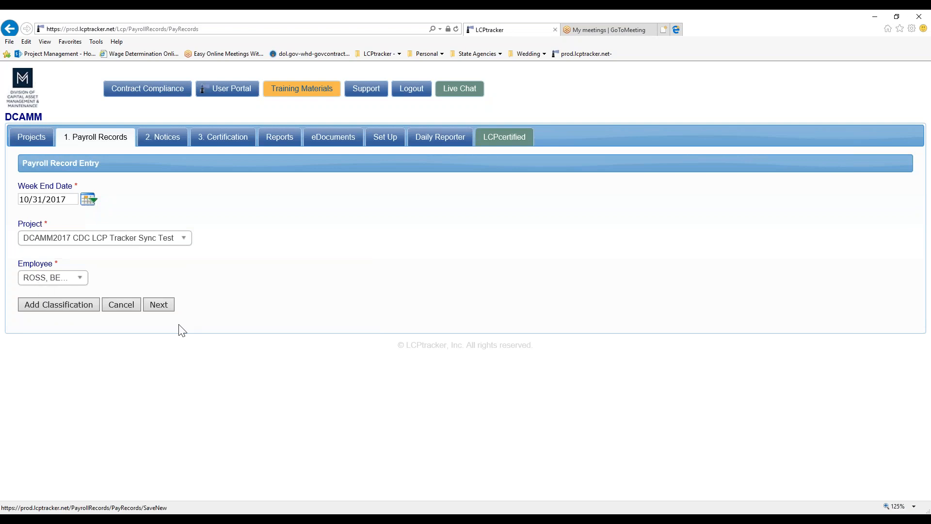
left_click(58, 306)
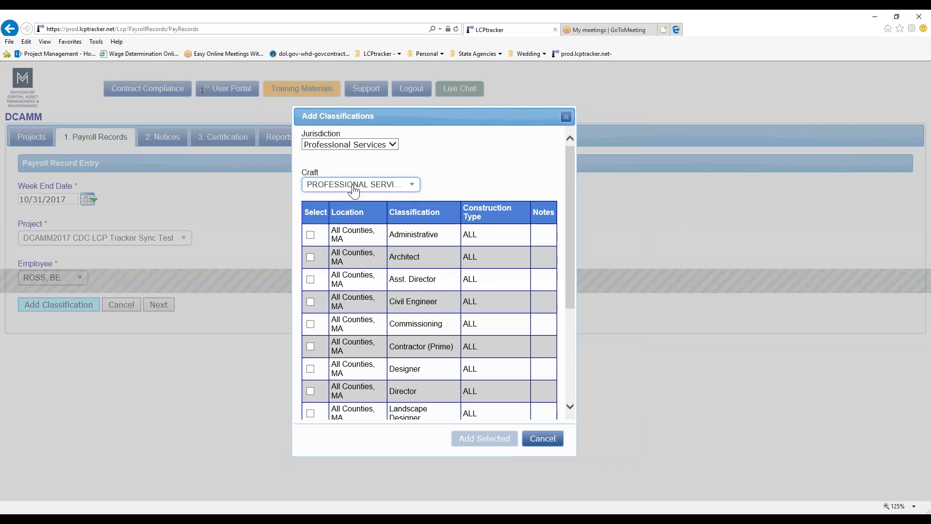
- Keep craft PROFESSIONAL SERVICES, tick the Designer classification and add it to the record
left_click(353, 190)
left_click(355, 218)
left_click_drag(567, 207, 566, 252)
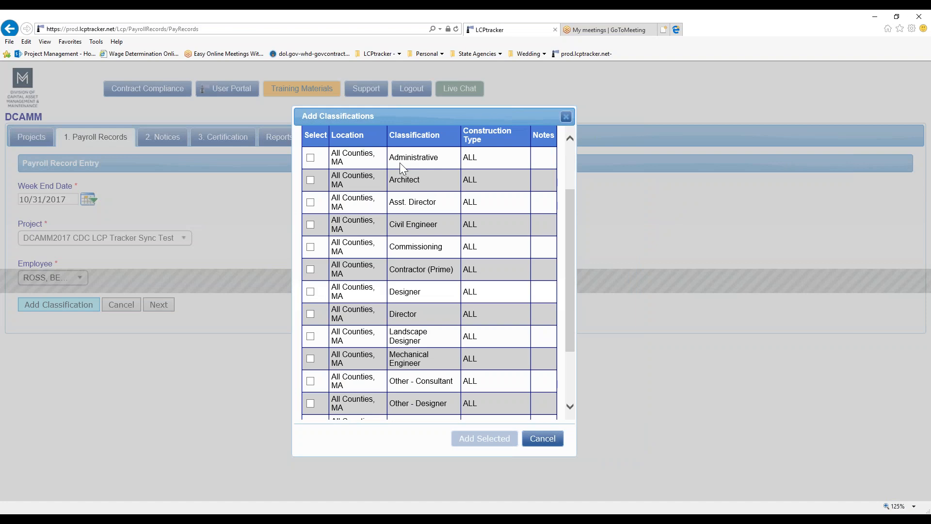
left_click(310, 292)
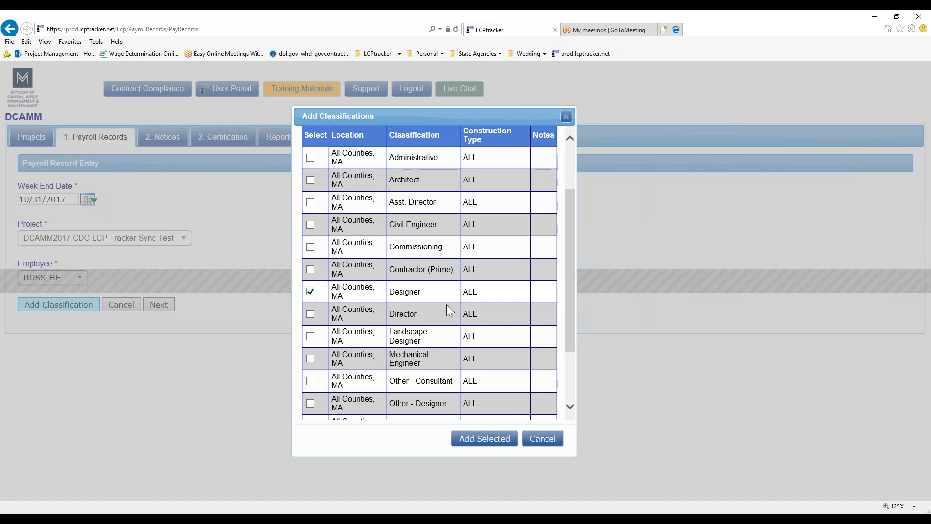
left_click(493, 443)
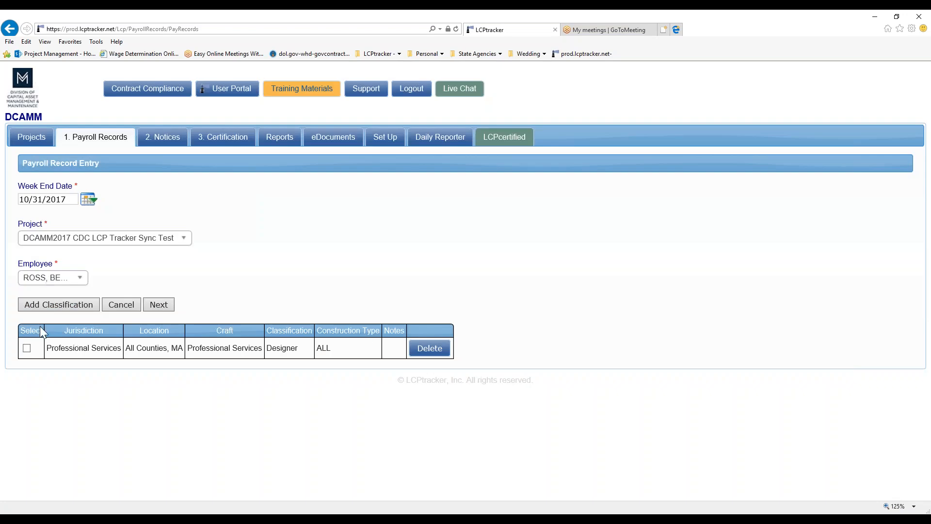
- Select the Designer row and advance to payroll record entry form page 2 of 2
left_click(26, 349)
left_click(163, 308)
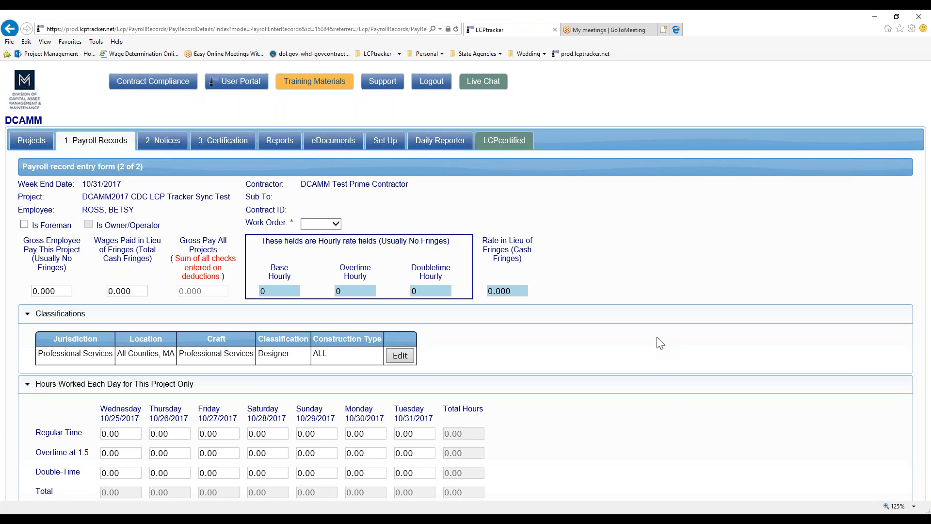
scroll(662, 361, "down", 1)
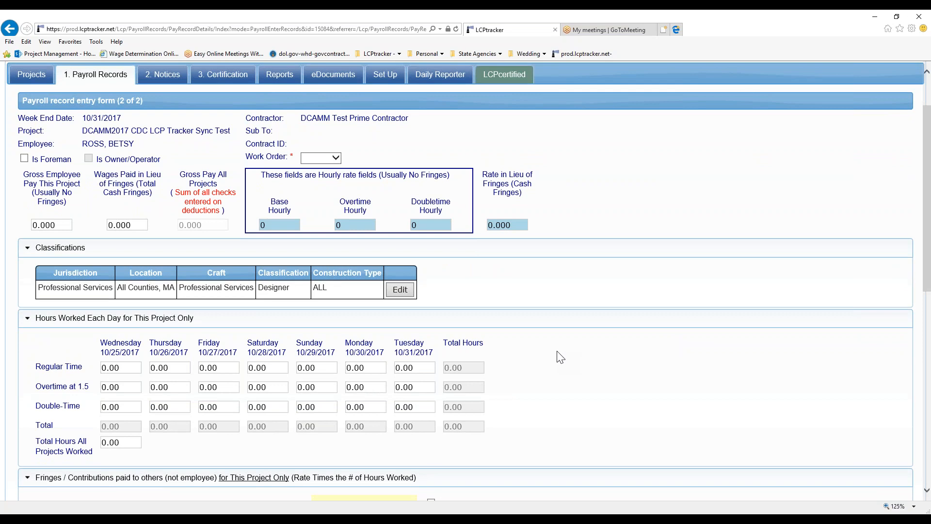
scroll(560, 357, "up", 2)
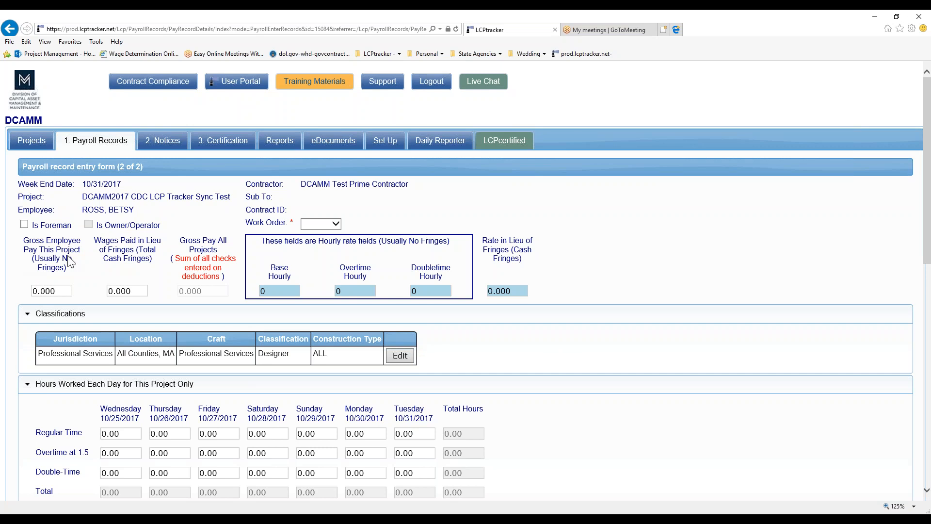
- Enter 1 as this project's gross employee pay and choose work order Task 1
left_click(60, 292)
type("1")
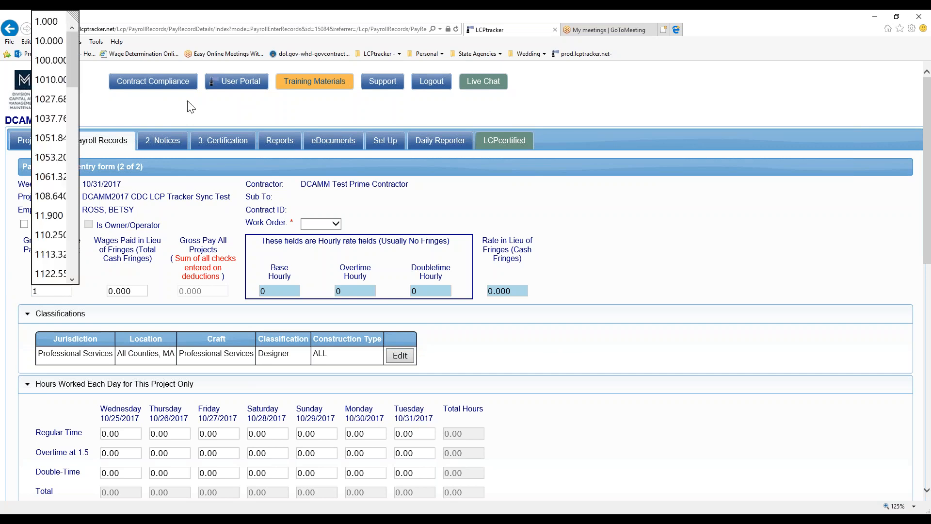
key("Return")
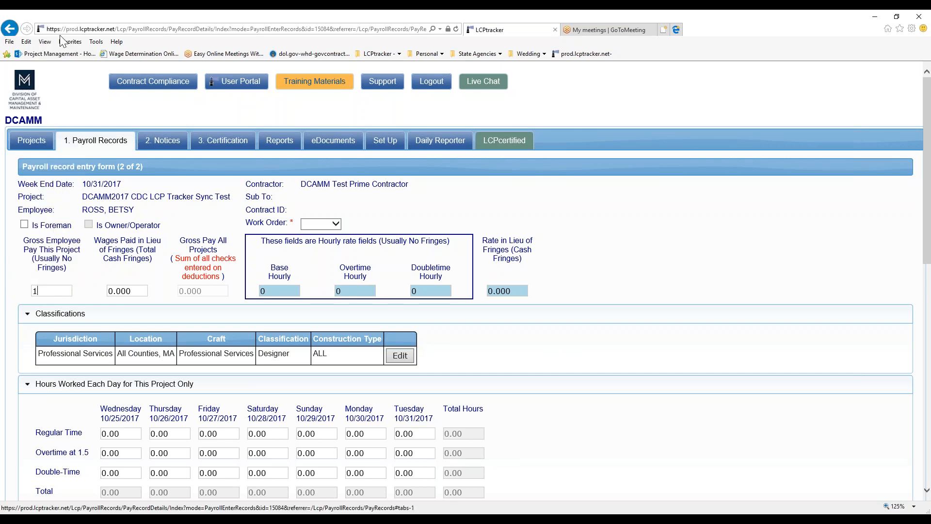
left_click(312, 224)
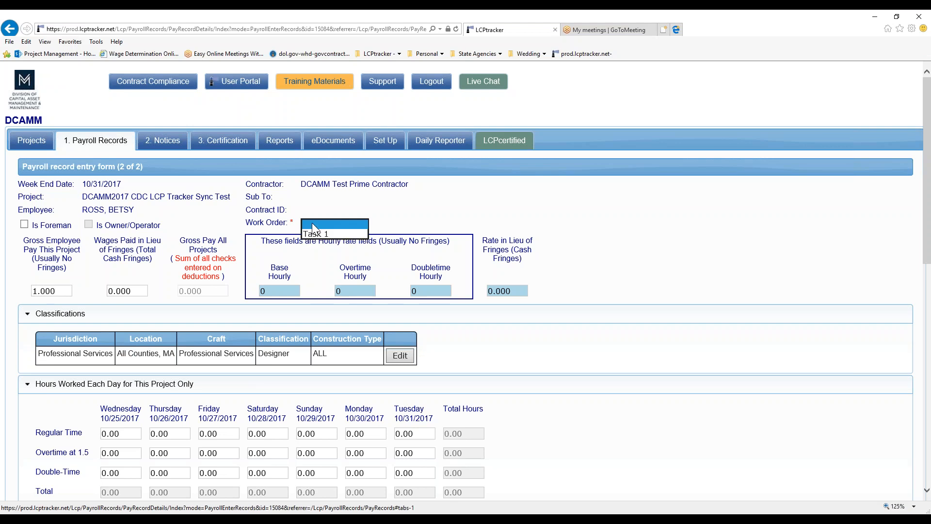
left_click(315, 230)
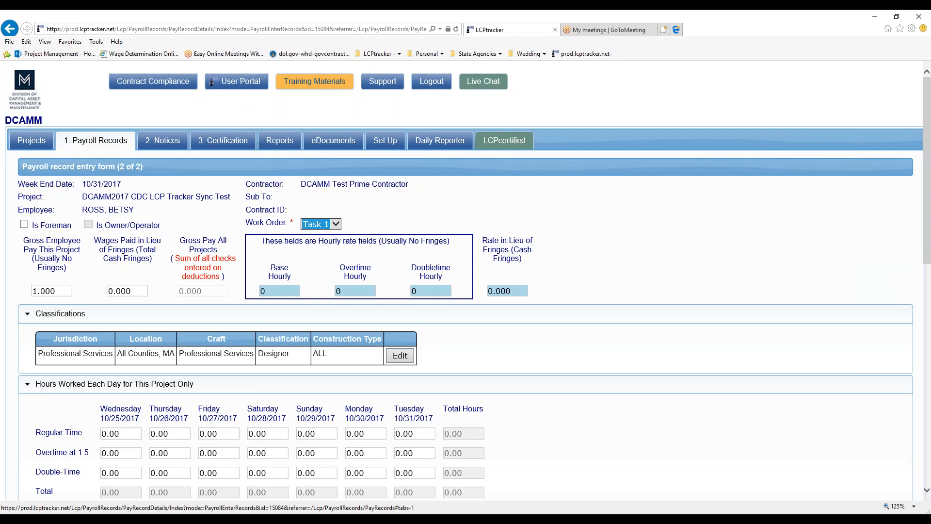
scroll(278, 318, "down", 2)
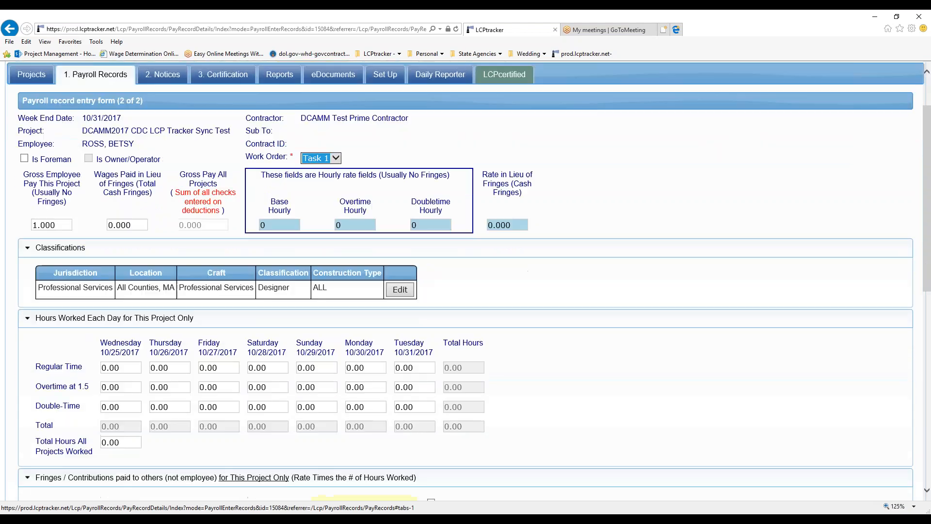
- Enter 8 regular-time hours for each day, starting with Wednesday
left_click(127, 367)
type("8")
key("Tab")
type("8")
key("Tab")
type("8")
key("Tab")
type("8")
key("Tab")
type("8")
key("Tab")
- Enter 8 overtime hours for each day of the week
type("8")
key("Tab")
type("8")
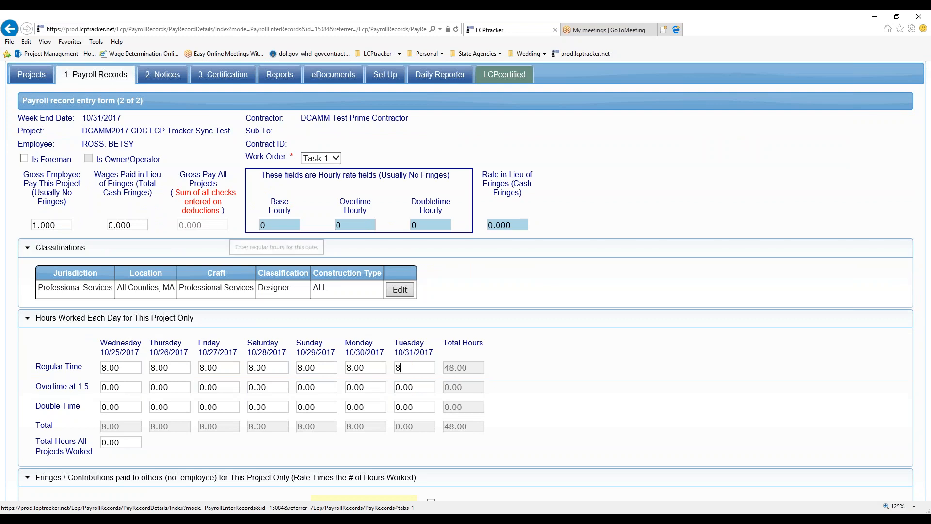
key("Tab")
type("8")
key("Tab")
type("8")
key("Tab")
- Enter 8 double-time hours each day and 168 total hours for all projects
type("8")
key("Tab")
type("8\t8\t8")
key("Tab")
type("8")
key("Tab")
type("8")
key("Tab")
type("8")
key("Tab")
type("8")
key("Tab")
type("8")
key("Tab")
type("8")
key("Tab")
type("8")
key("Tab")
type("8")
key("Tab")
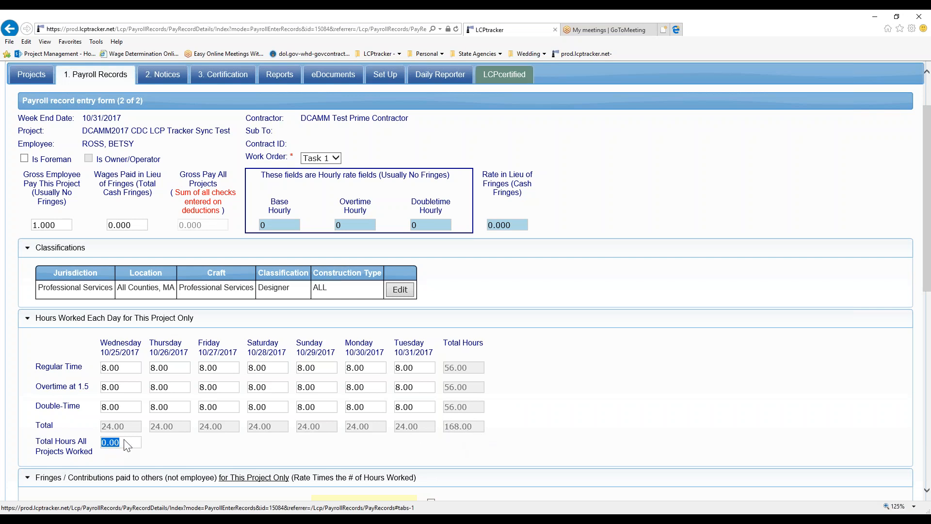
type("168")
key("Tab")
- Collapse the Fringes and Contributions section of the payroll form
scroll(164, 432, "down", 1)
scroll(164, 433, "down", 2)
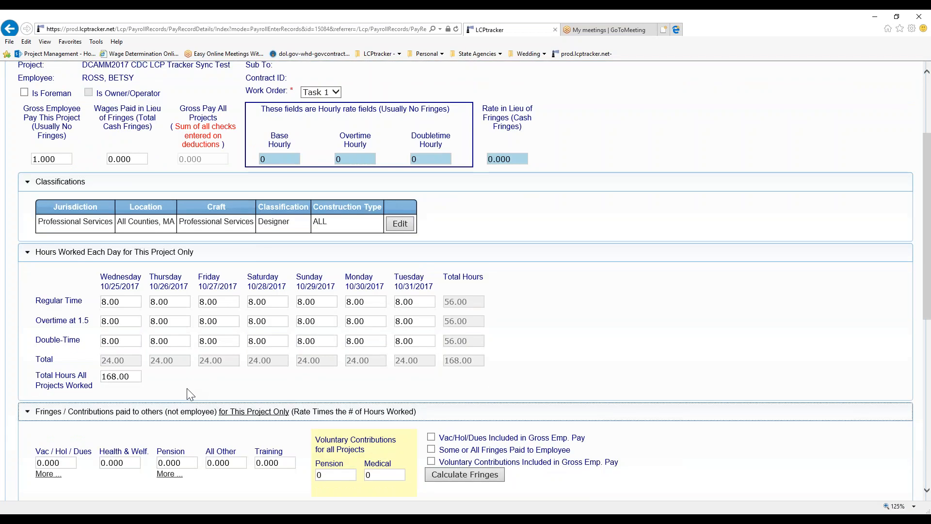
scroll(194, 388, "down", 2)
scroll(194, 388, "down", 2)
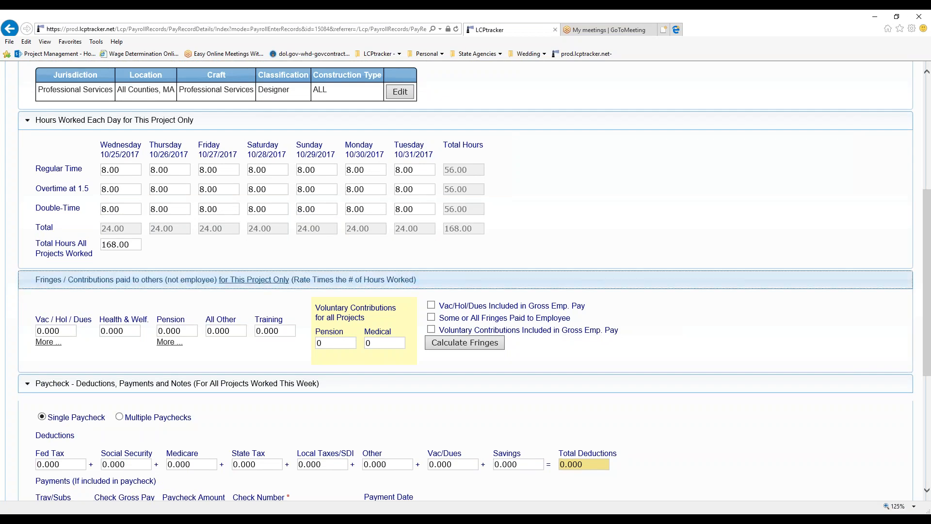
left_click(26, 286)
scroll(46, 303, "down", 2)
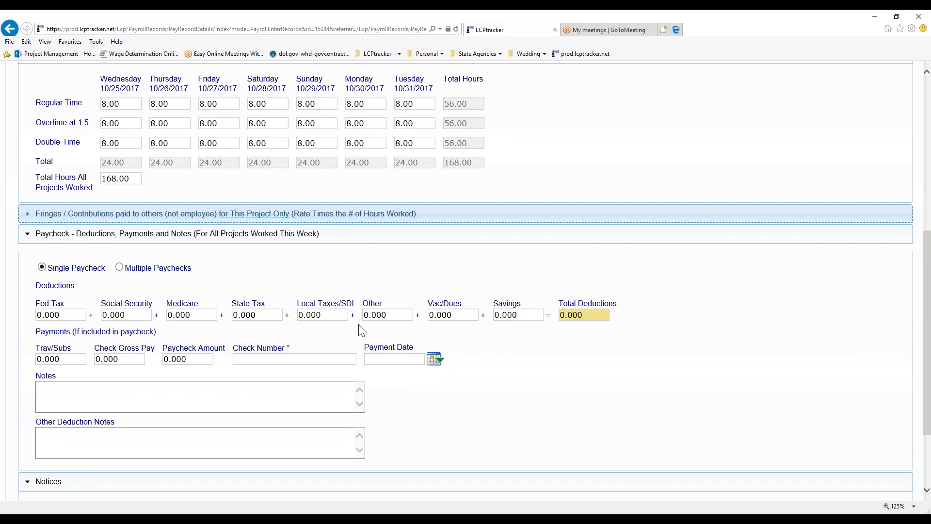
- Enter check gross pay and paycheck amount of 1, with check number 3
left_click(118, 359)
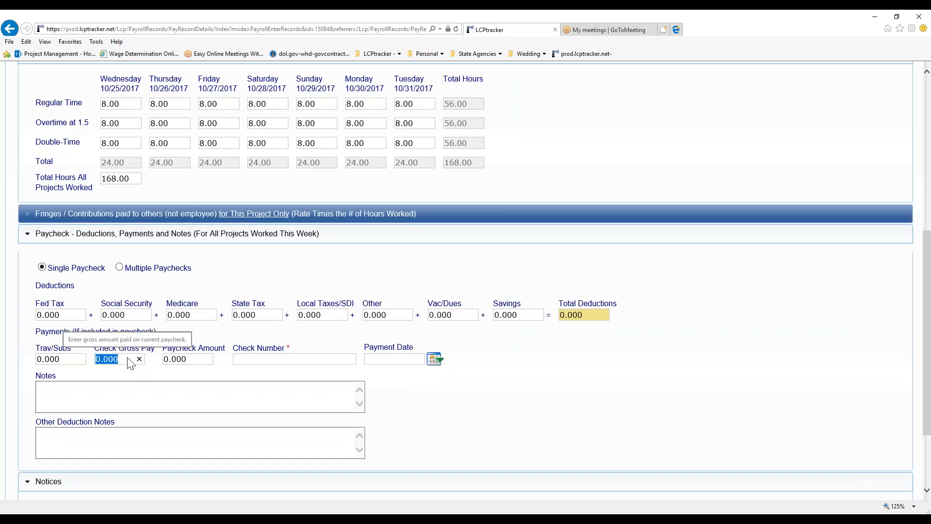
type("1")
key("Tab")
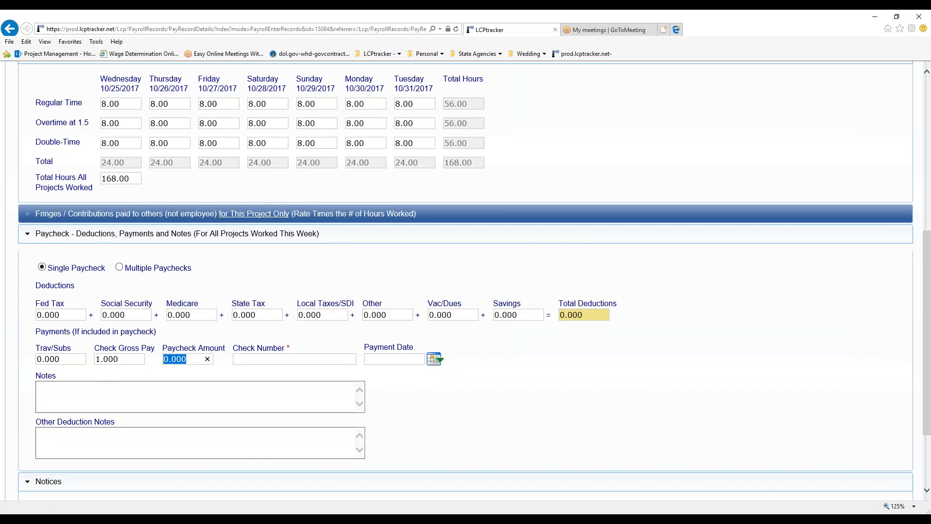
type("1")
key("Tab")
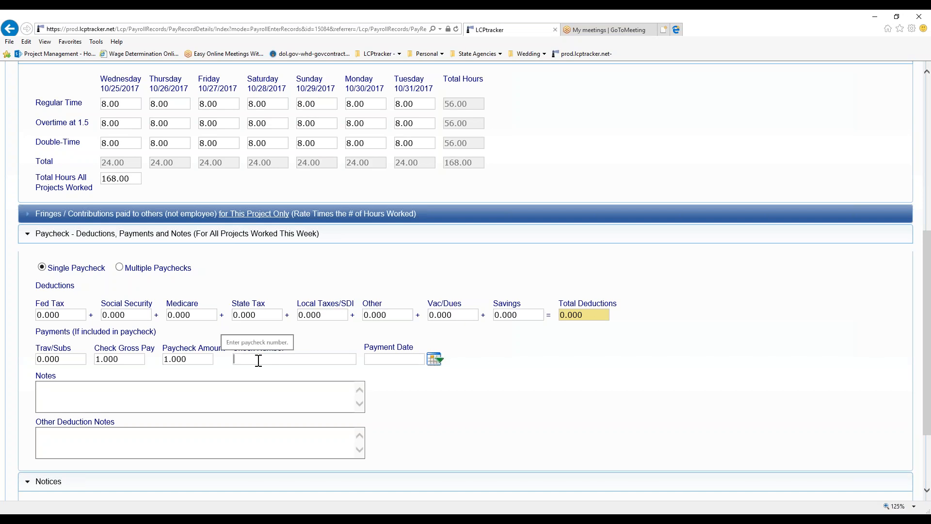
type("1")
key("Tab")
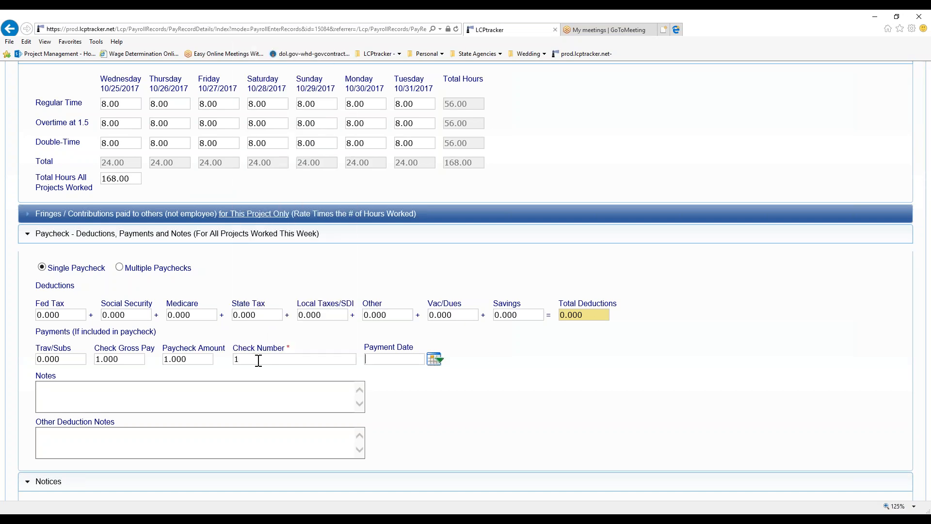
key("shift+Tab")
type("3")
key("Tab")
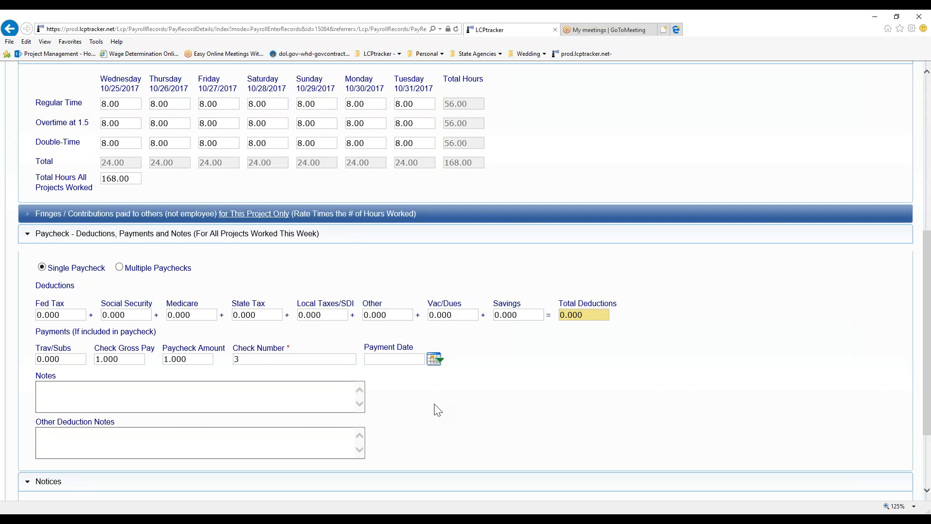
scroll(438, 409, "down", 3)
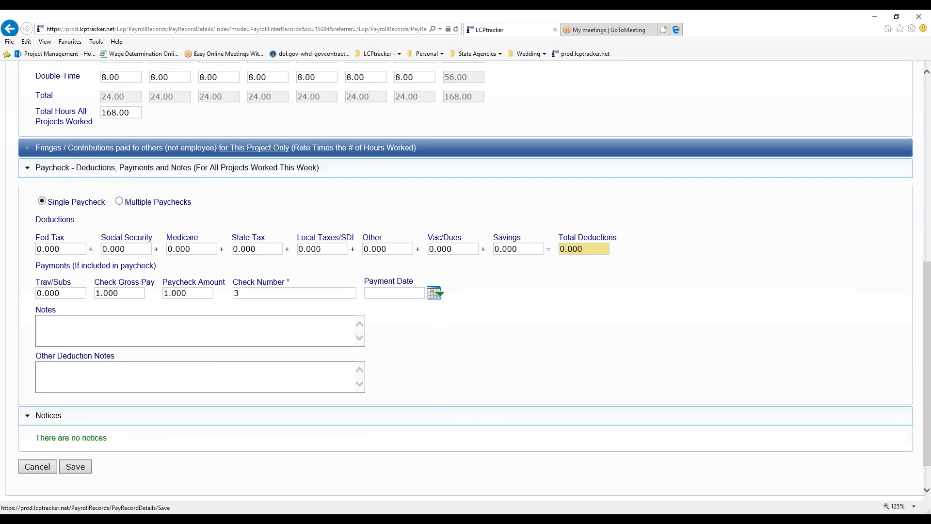
- Save the payroll record and decline entering a record for another employee
left_click(77, 467)
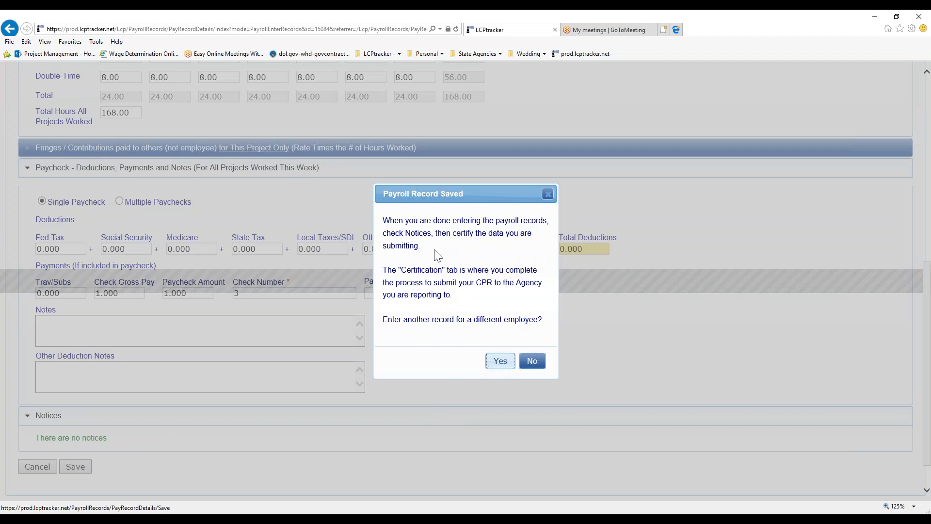
left_click(536, 363)
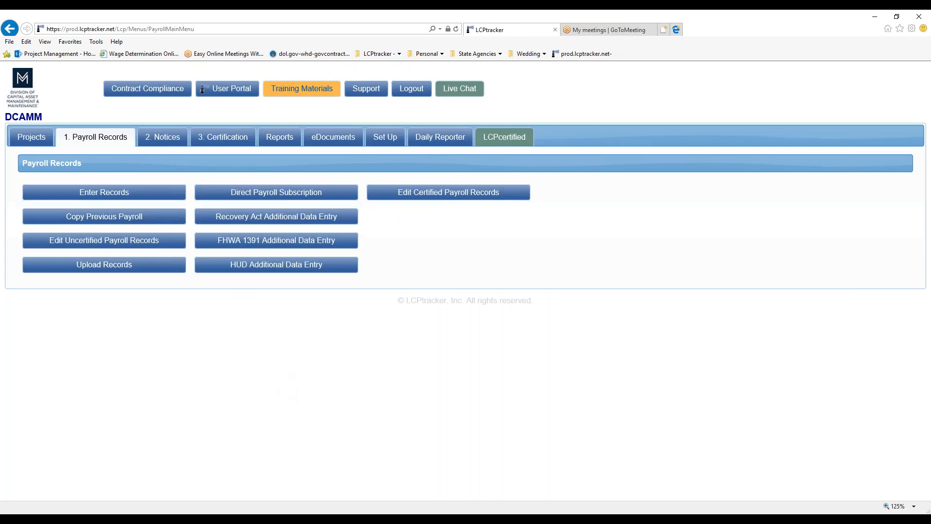
- Start certification for the DCAMM2017 CDC LCP Tracker Sync Test project, week ending 10/31/2017
left_click(218, 144)
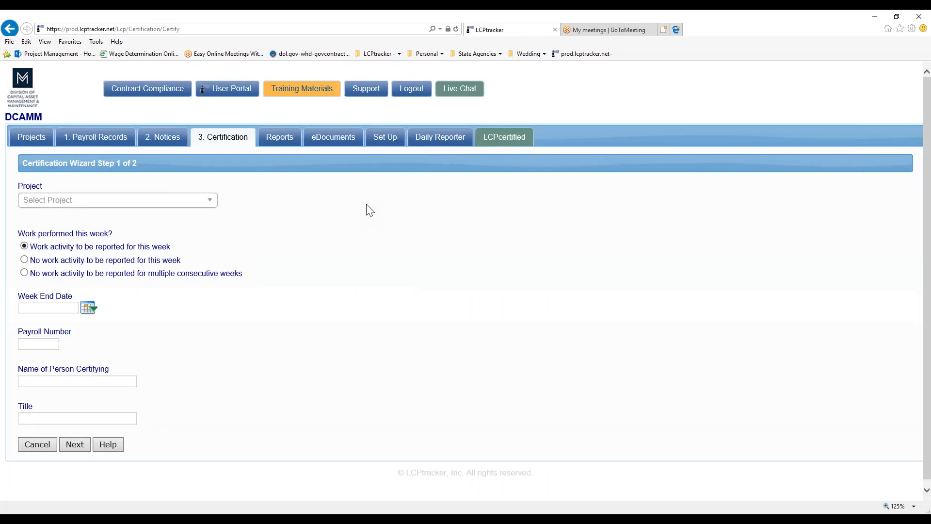
left_click(106, 203)
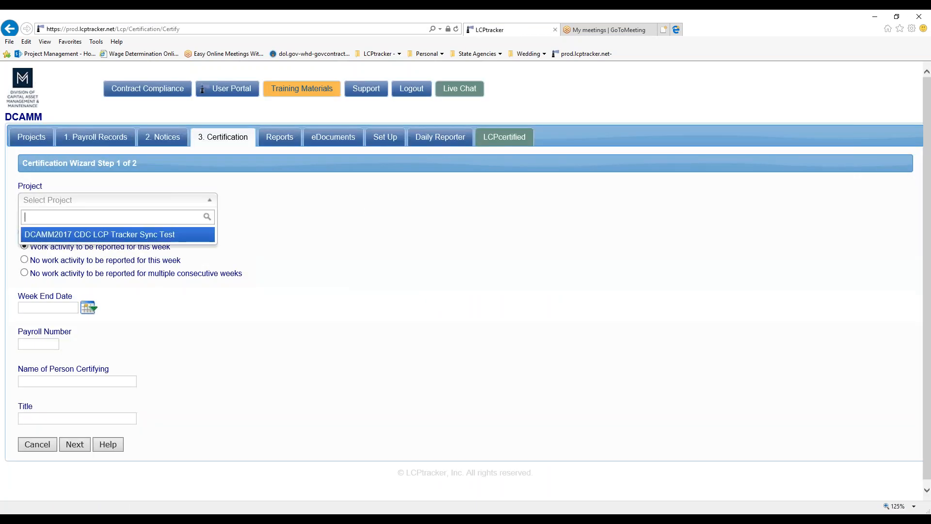
left_click(95, 235)
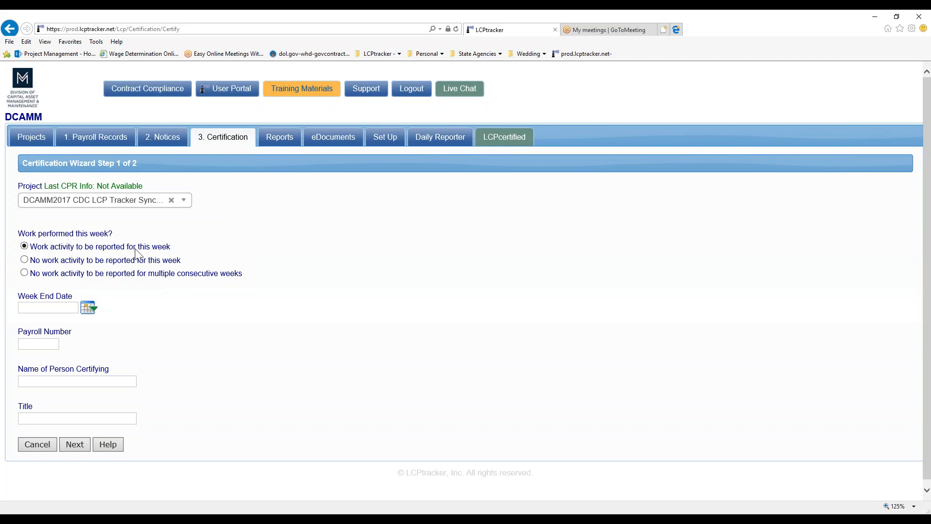
left_click(88, 307)
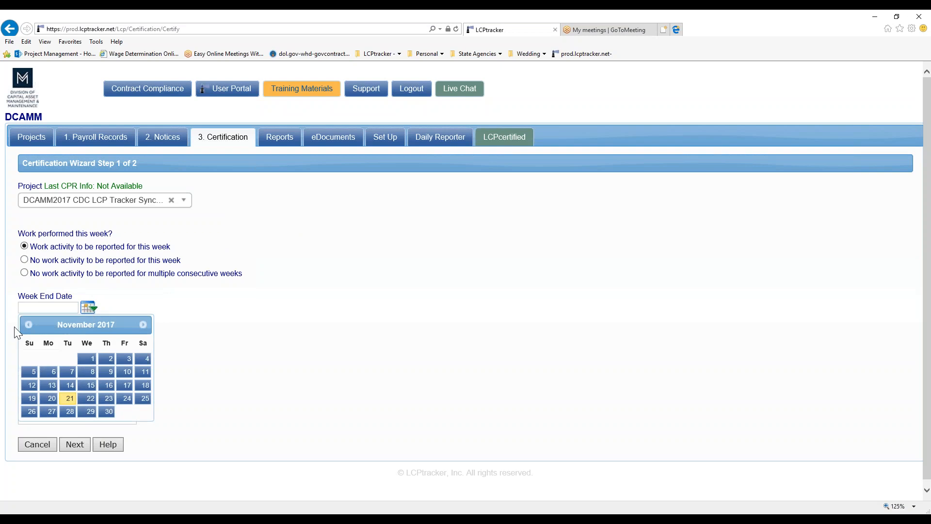
left_click(31, 324)
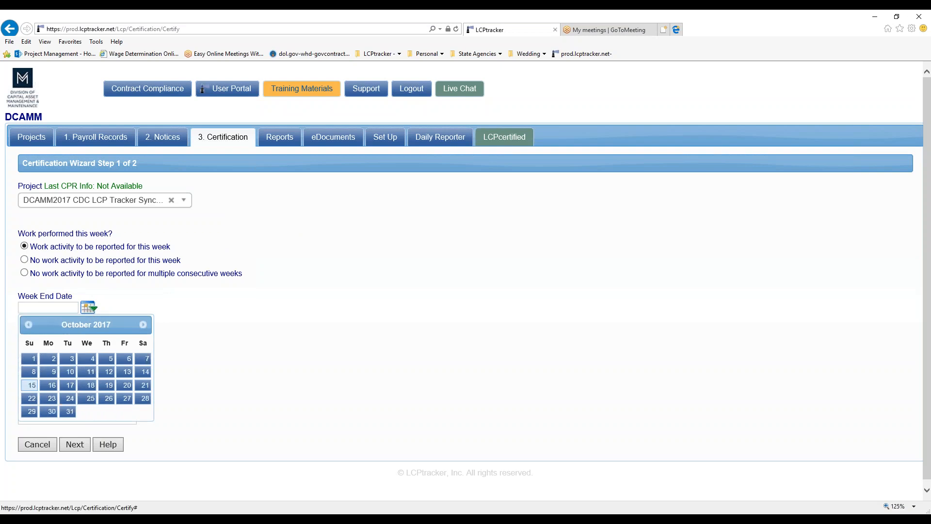
left_click(70, 412)
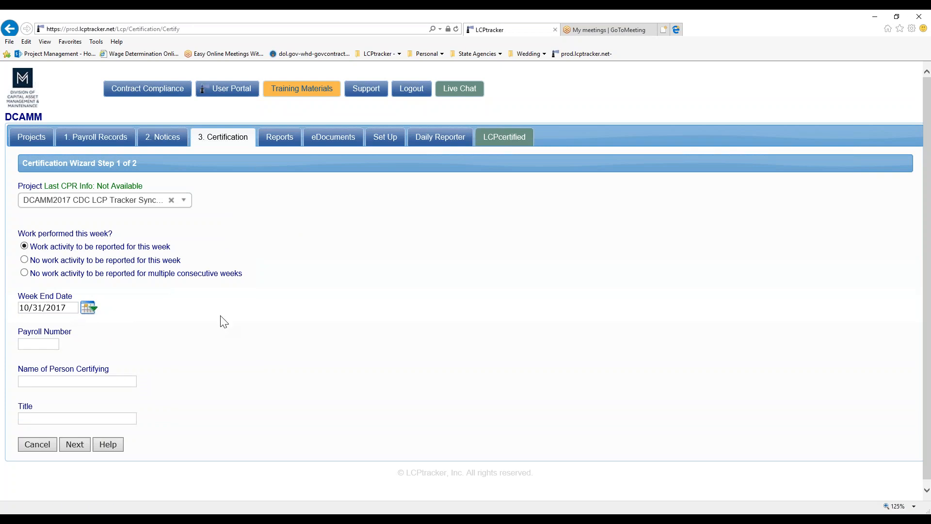
- Enter payroll number 3, the signer's name and title Workforce Manager, then go to step 2
left_click(34, 345)
type("3")
type("Ali Taormina")
key("Tab")
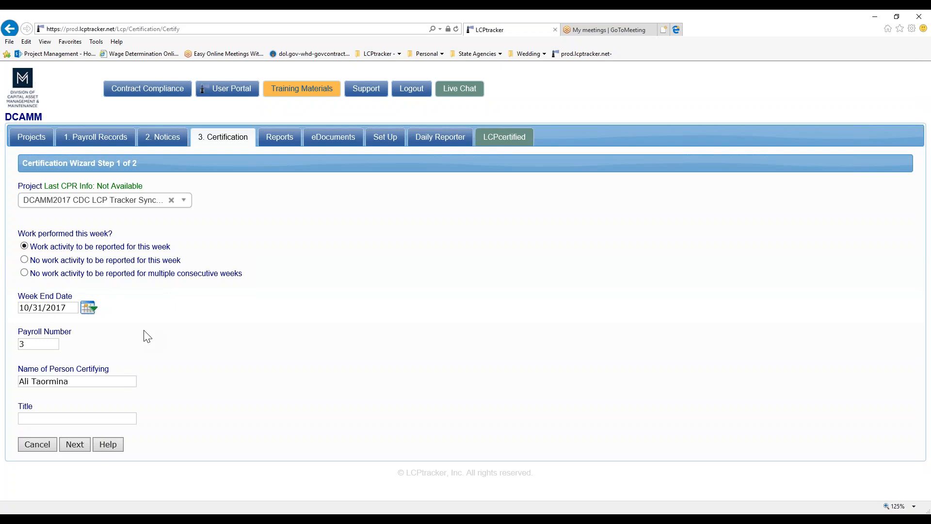
type("Workforce Manager")
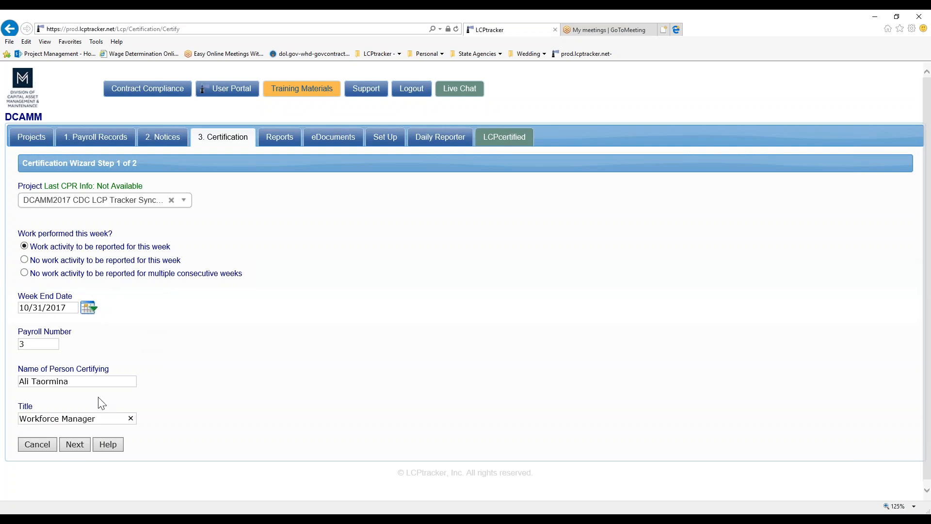
left_click(74, 447)
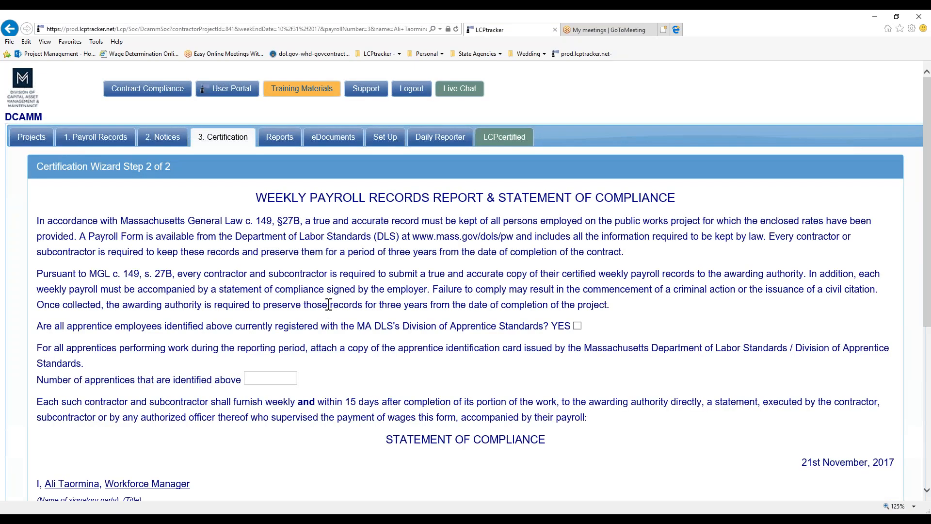
- Enter 0 for number of apprentices and review the statement down to the E-Signature Password field
scroll(328, 304, "down", 1)
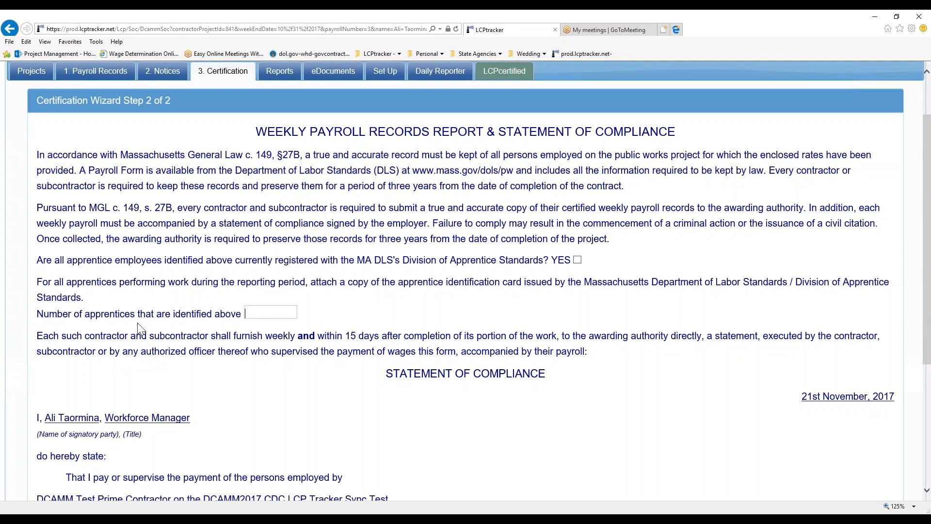
left_click(259, 318)
type("0")
scroll(313, 351, "down", 3)
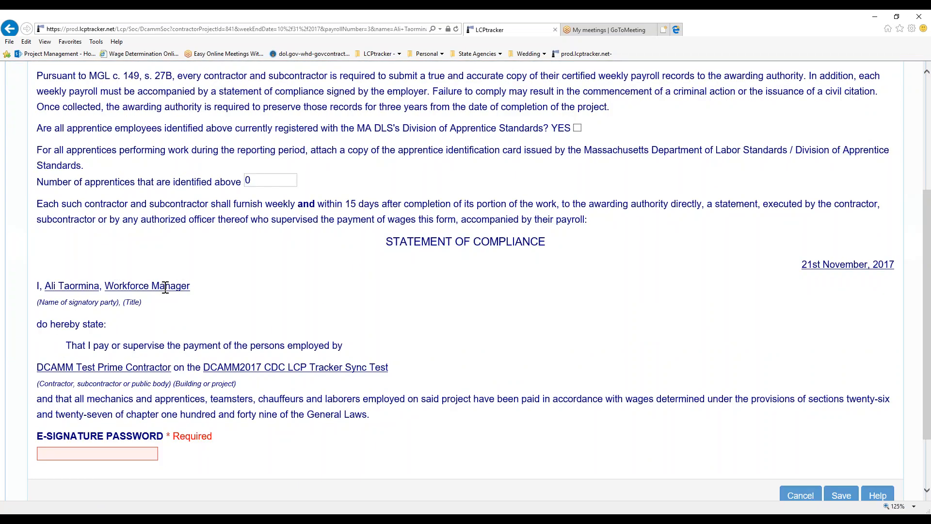
scroll(486, 340, "down", 2)
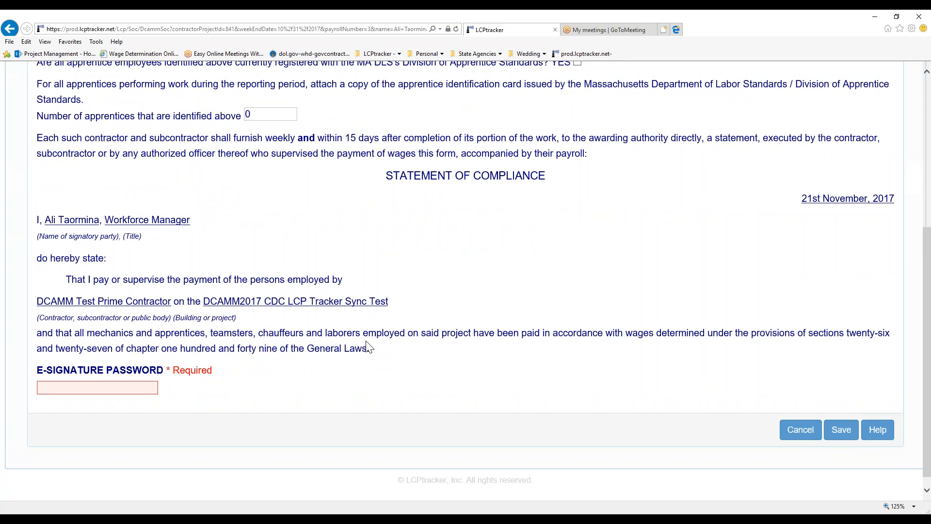
scroll(367, 346, "down", 1)
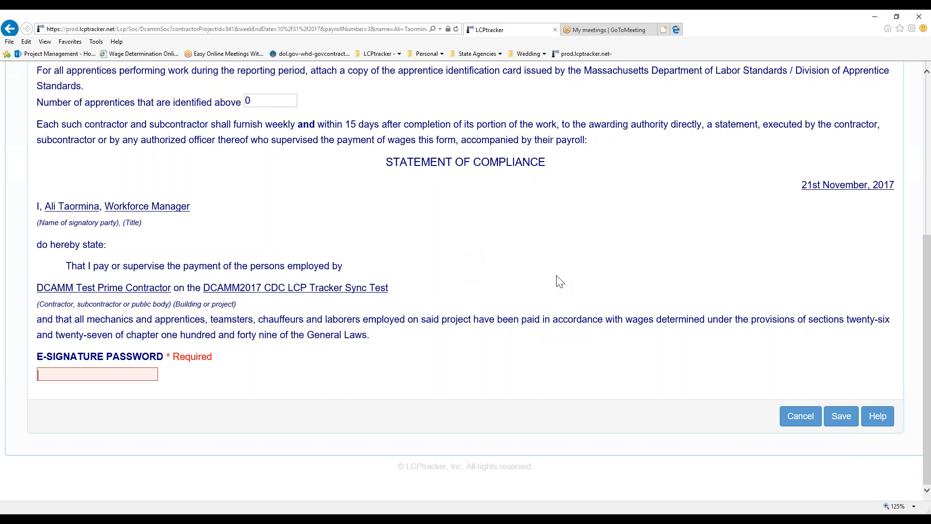
scroll(569, 276, "up", 5)
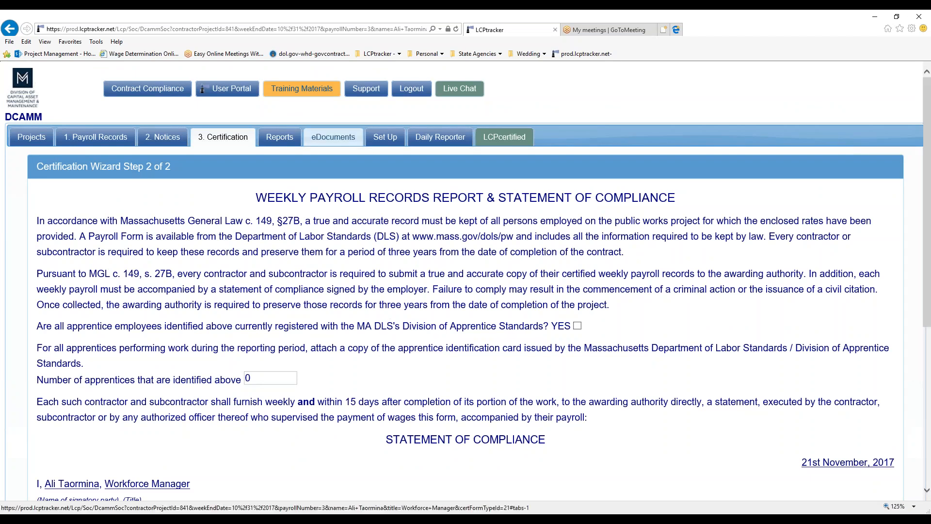
- Open the eDocuments templates and cancel the Consultant Workforce Reporting Guide download
left_click(334, 141)
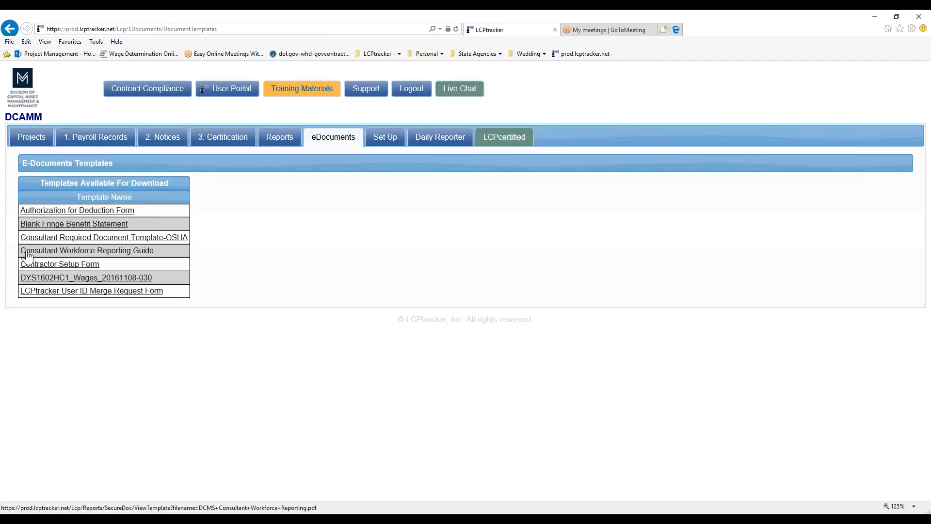
left_click(122, 251)
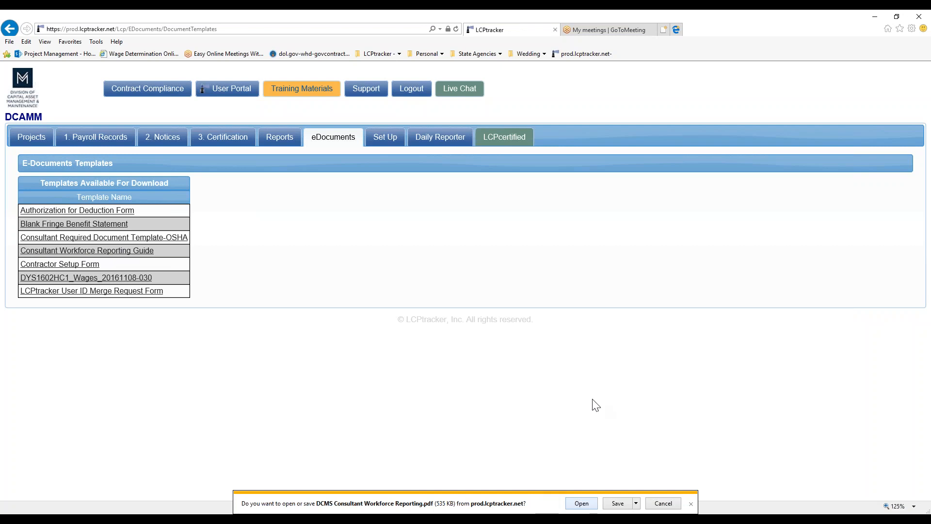
left_click(662, 502)
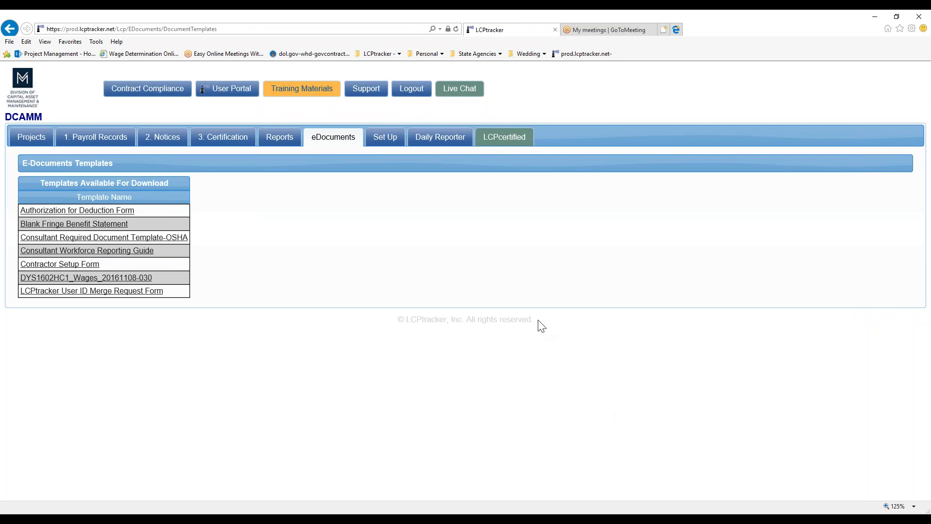